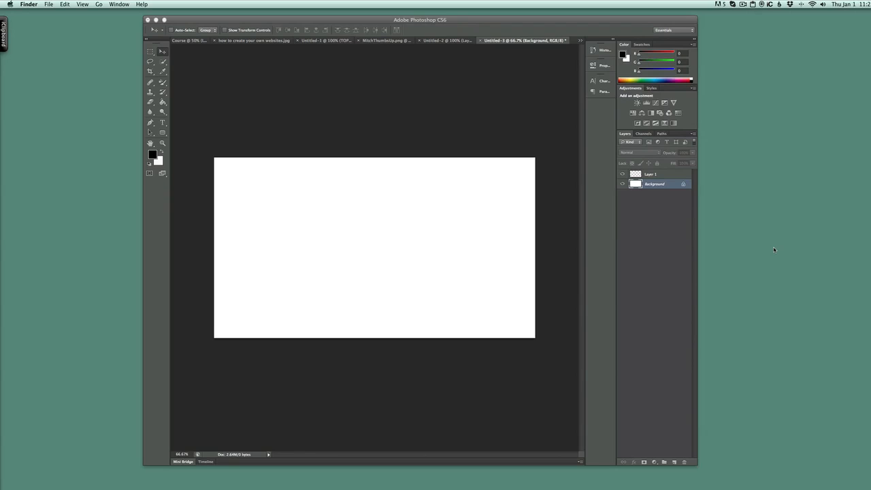
Create a new 1280 × 720 pixel, 72 pixels/inch RGB document with a white background.
left_click(47, 5)
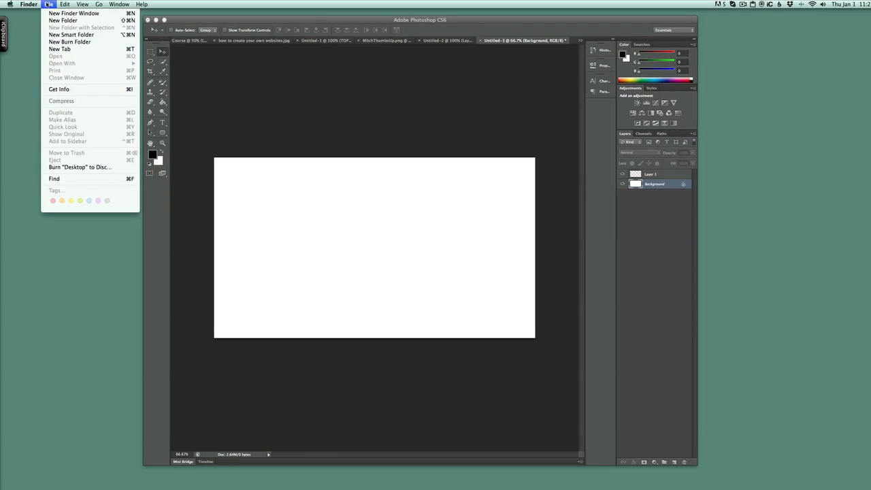
left_click(228, 87)
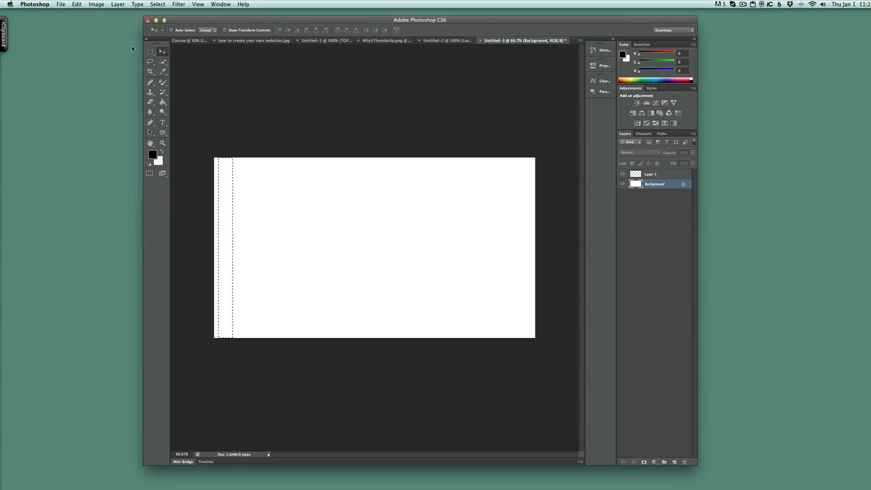
left_click(61, 5)
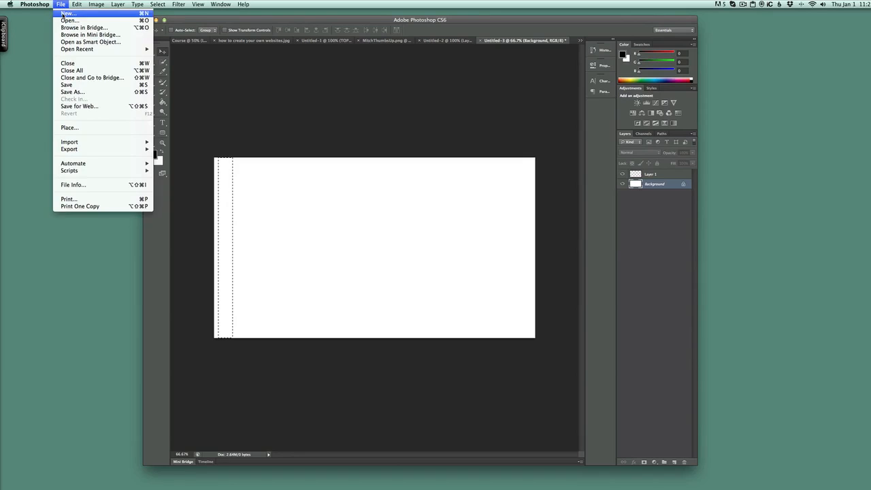
left_click(65, 13)
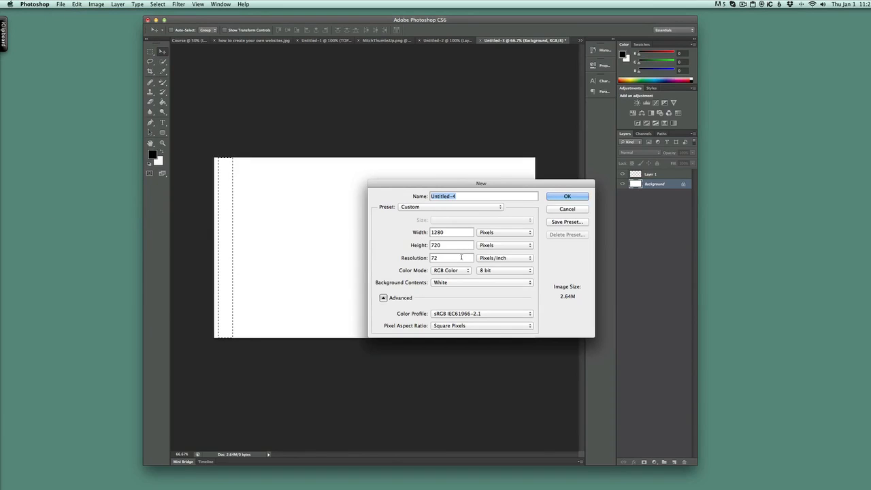
left_click(573, 197)
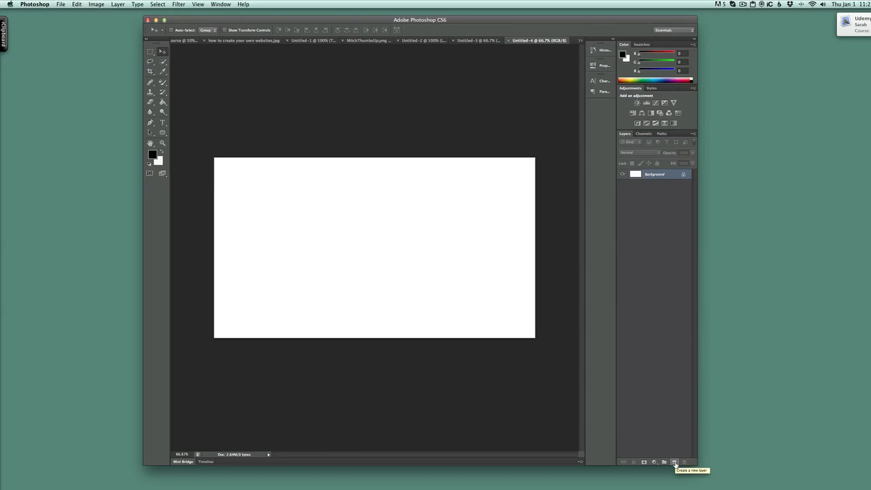
Add a new empty layer to the document.
left_click(674, 463)
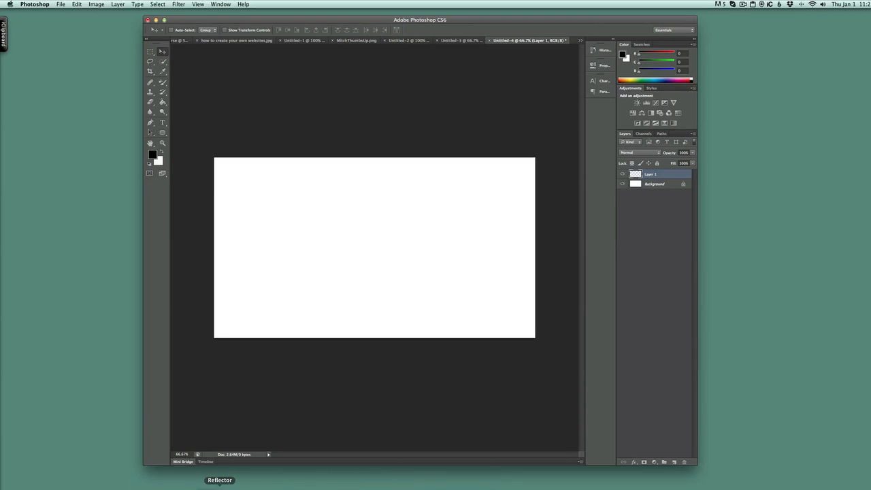
left_click(185, 486)
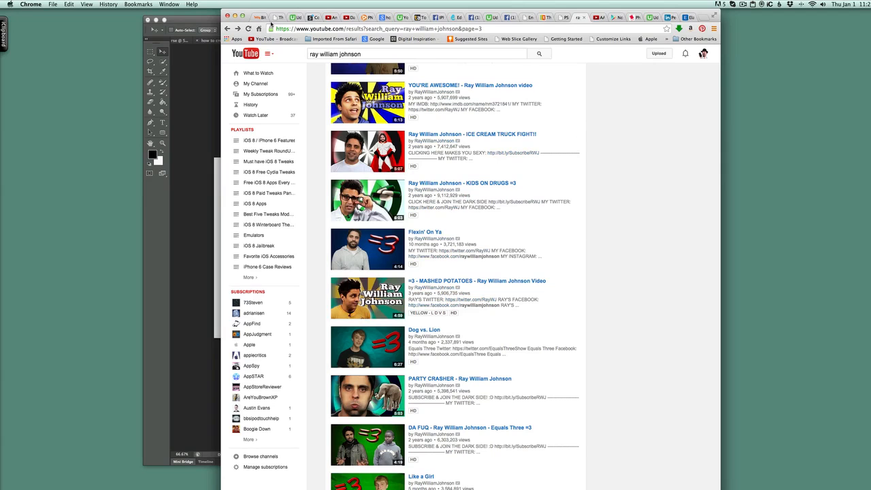
left_click(235, 15)
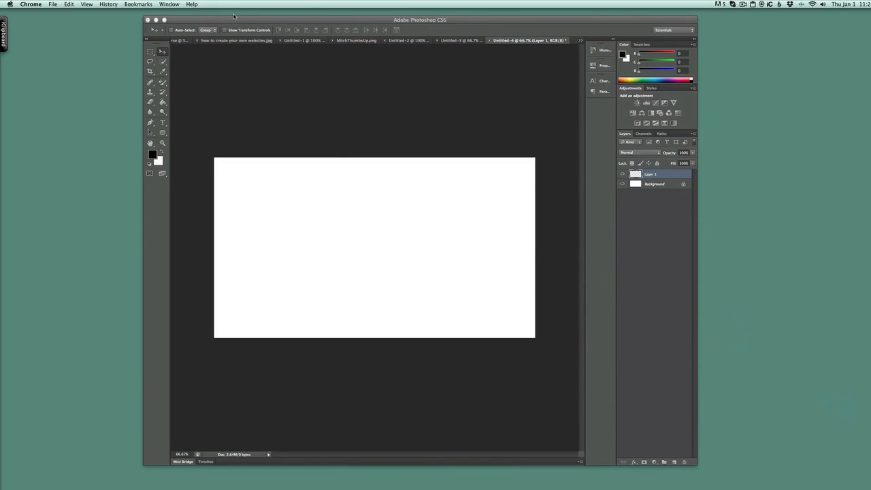
With the Rectangular Marquee Tool, select a narrow full-height vertical strip near the canvas's left edge.
left_click(151, 54)
left_click(151, 54)
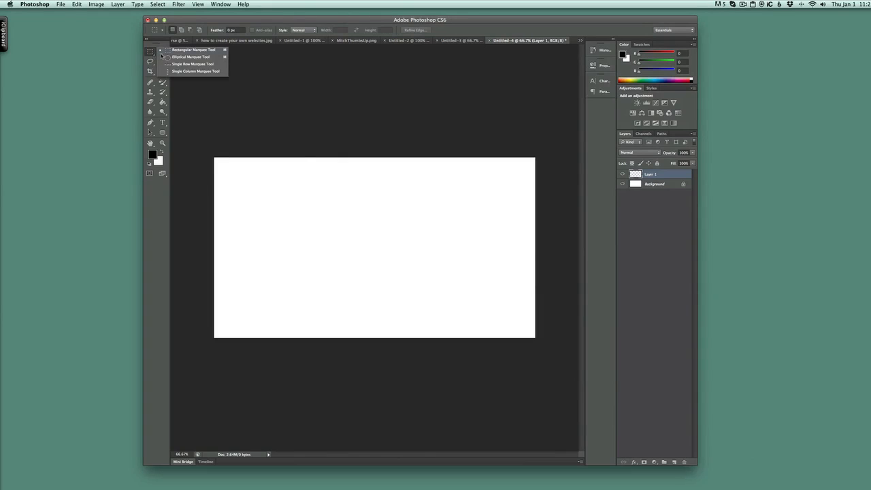
left_click(195, 50)
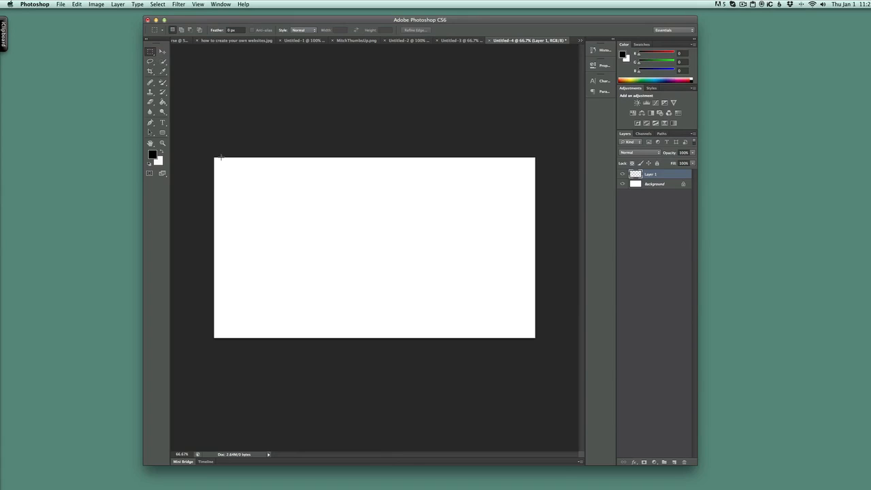
left_click_drag(222, 158, 231, 338)
Set the foreground colour to red and fill the selected strip with the Paint Bucket.
left_click(153, 155)
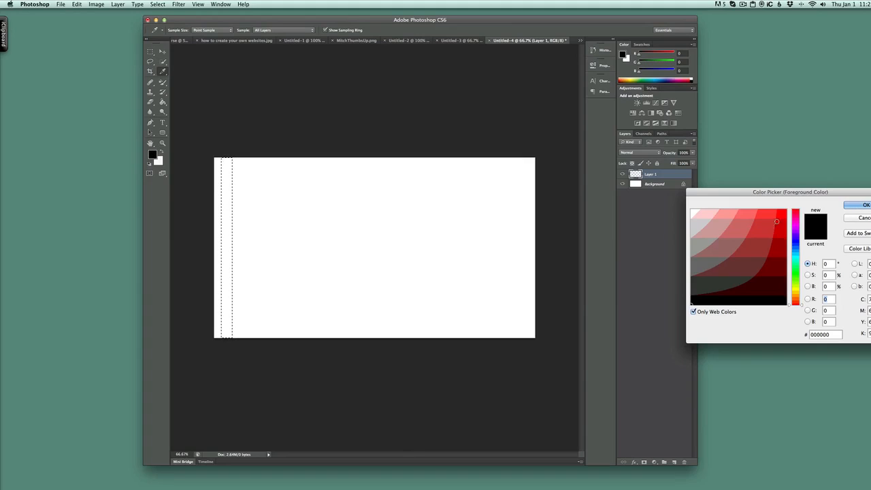
left_click(776, 221)
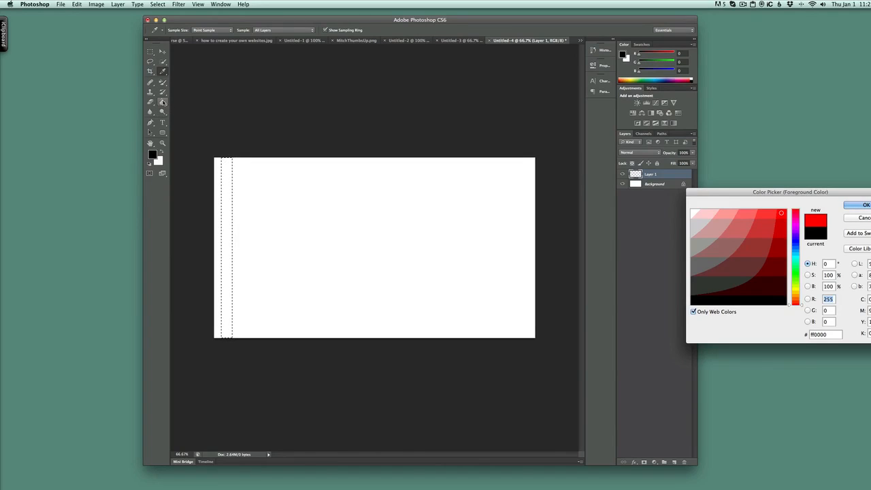
left_click(865, 206)
left_click(163, 102)
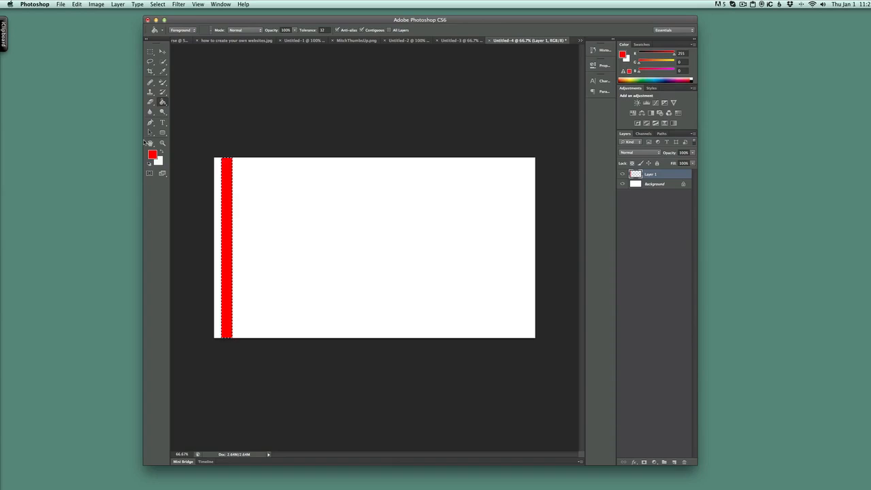
Duplicate the red stripe one stripe-width to the right with Free Transform and apply the transformation.
key("super+t")
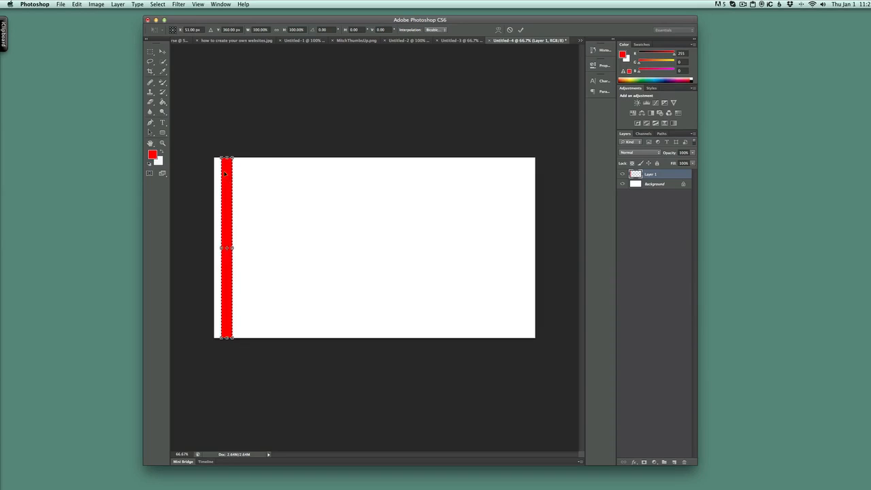
left_click_drag(225, 175, 244, 174)
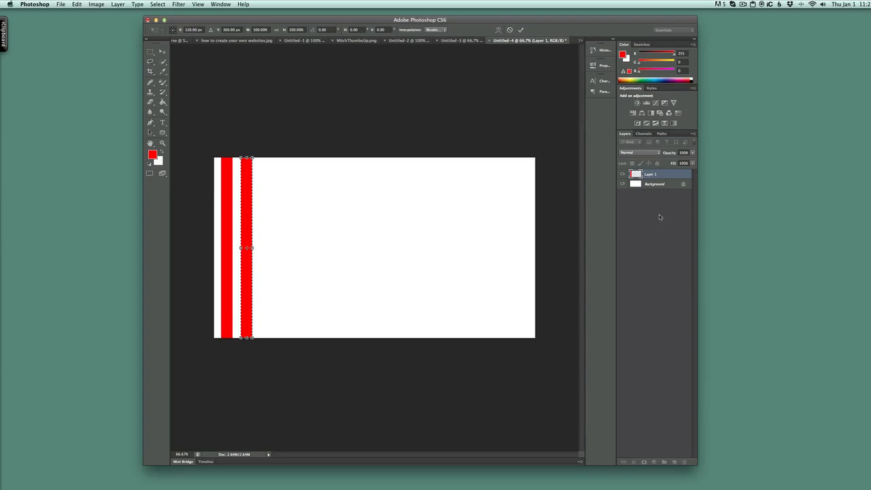
left_click(162, 52)
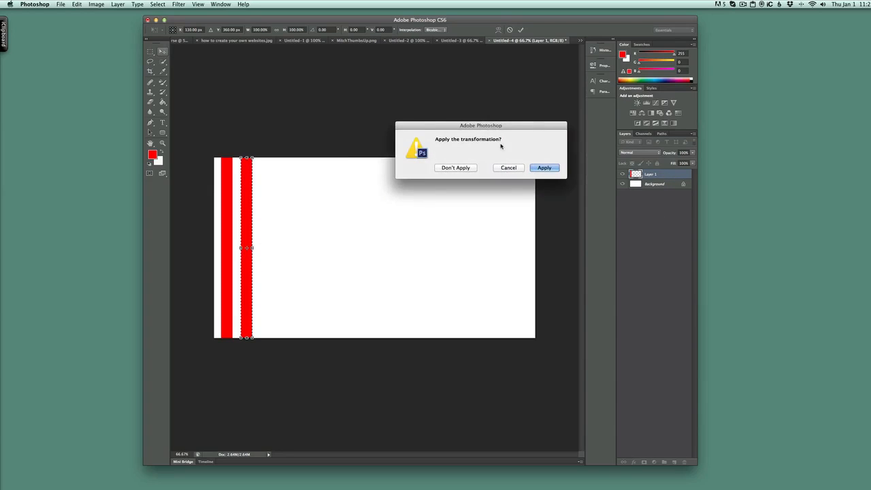
left_click(544, 167)
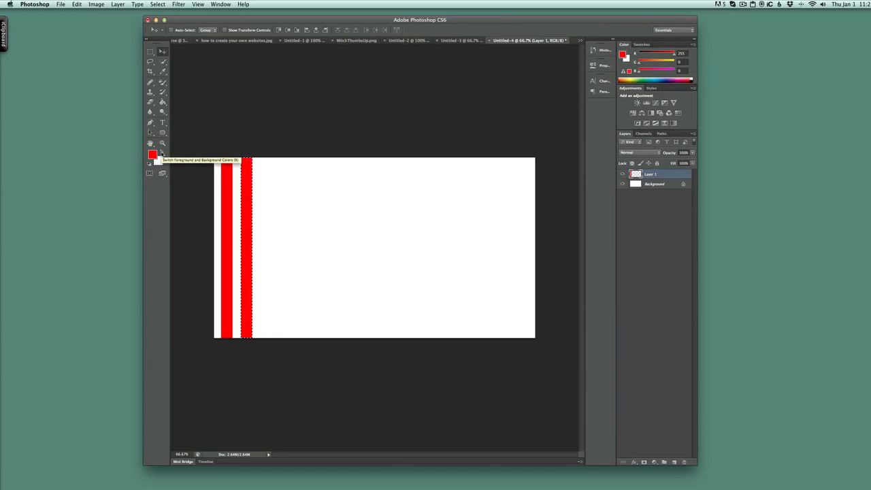
Repeatedly duplicate the stripe and shift each copy one gap to the right, extending stripes across the left half.
key("ctrl+t")
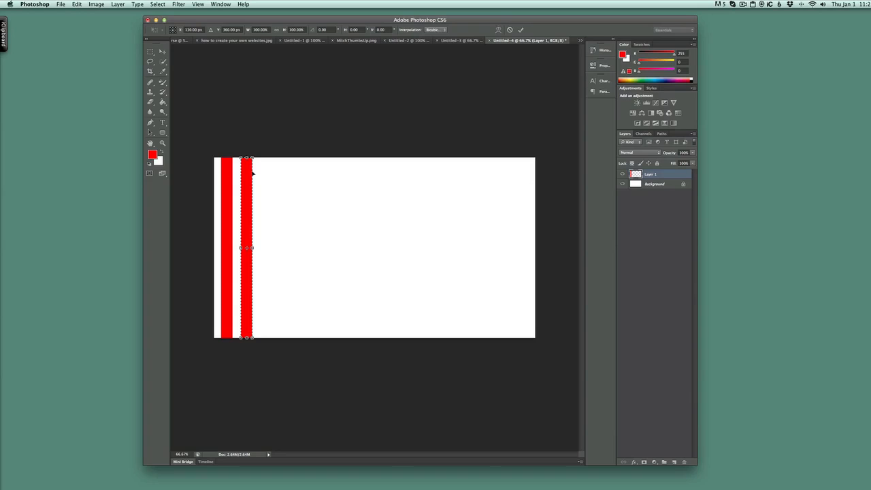
left_click_drag(247, 172, 268, 172)
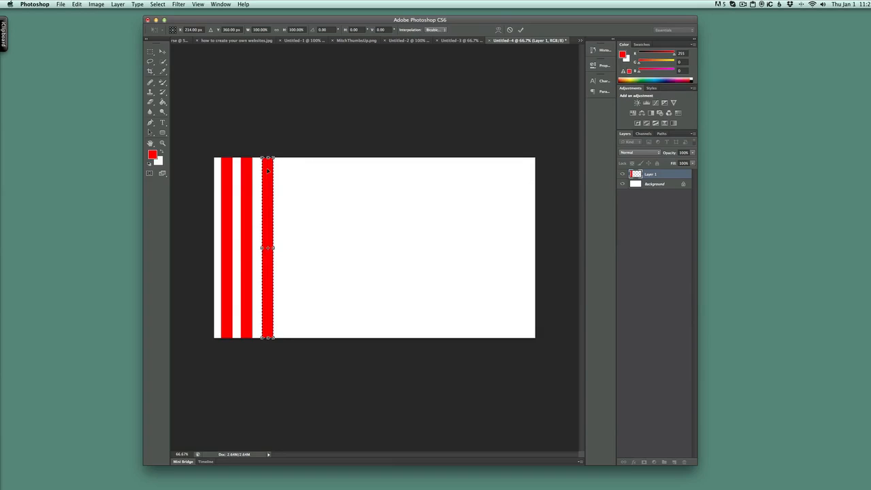
key("Return")
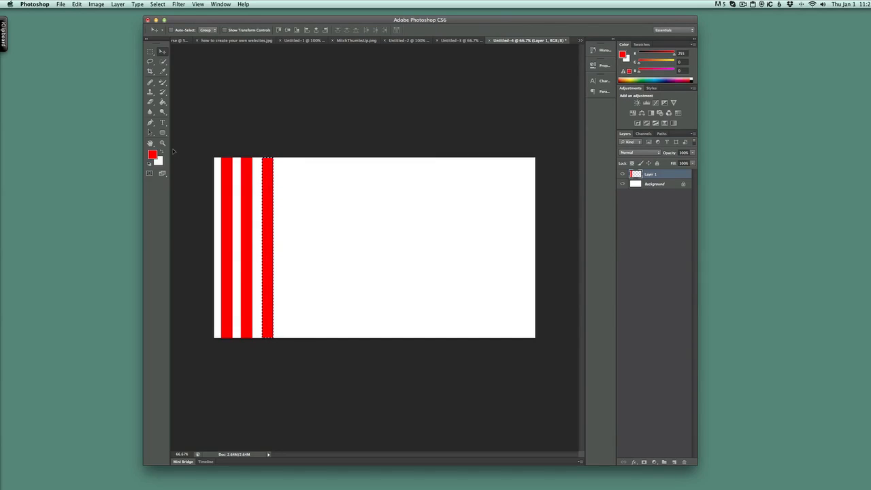
key("super+alt+t")
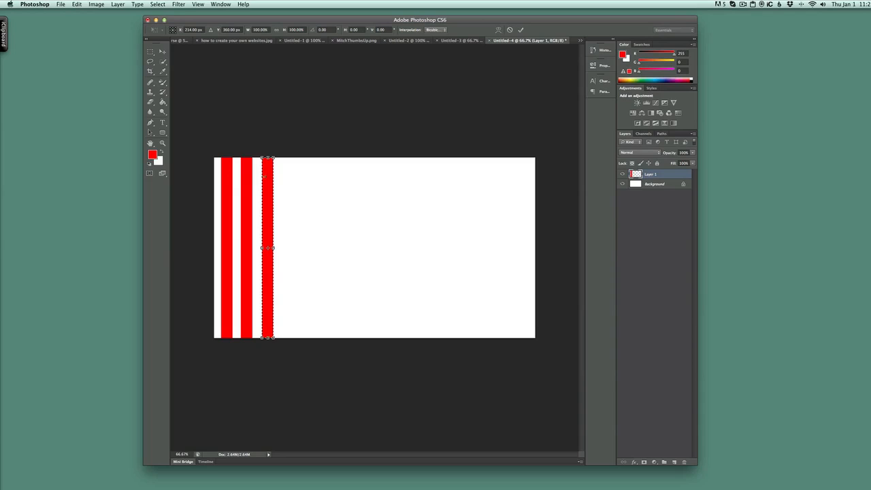
left_click_drag(269, 175, 290, 175)
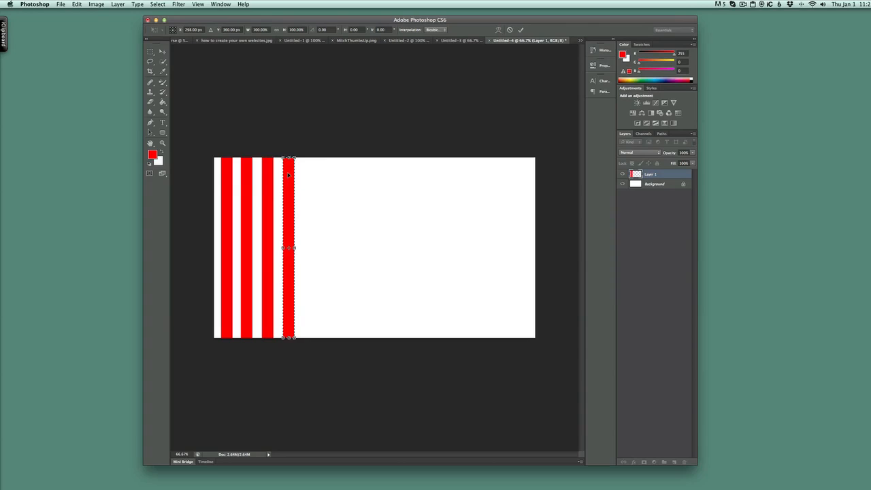
key("Return")
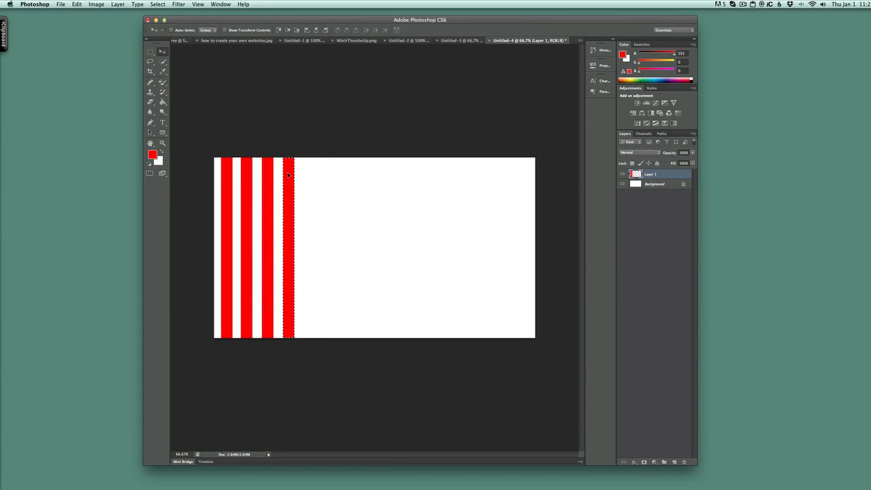
key("super+alt+t")
left_click_drag(288, 174, 310, 174)
key("Return")
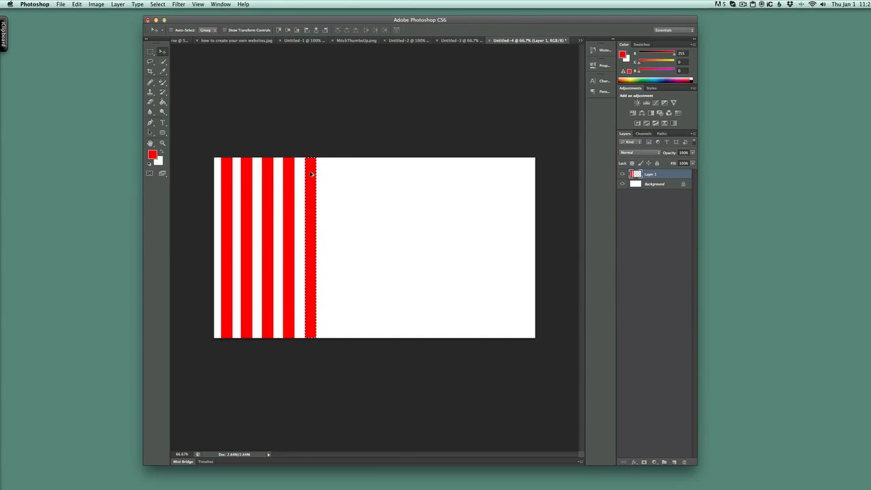
key("super+alt+t")
left_click_drag(310, 175, 332, 173)
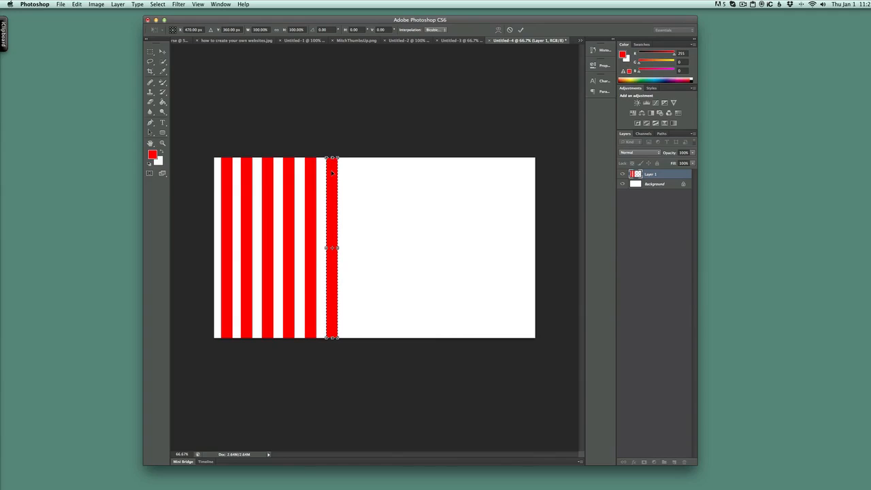
key("Return")
Keep duplicating and shifting stripe copies rightward until stripes cover about three-quarters of the canvas width.
key("super+alt+t")
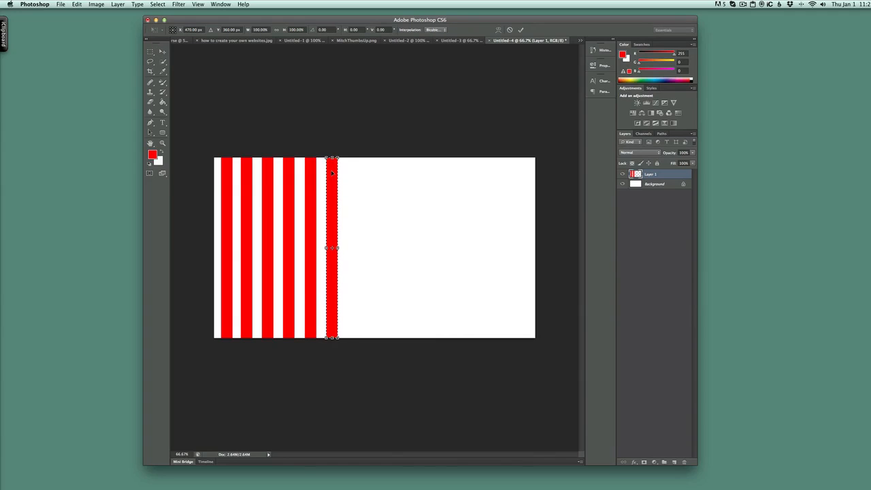
left_click_drag(332, 173, 352, 173)
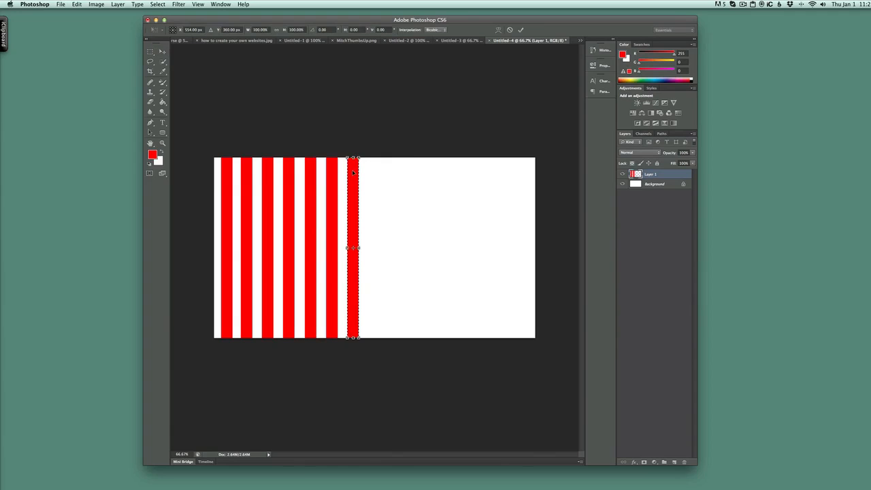
left_click_drag(352, 173, 374, 173)
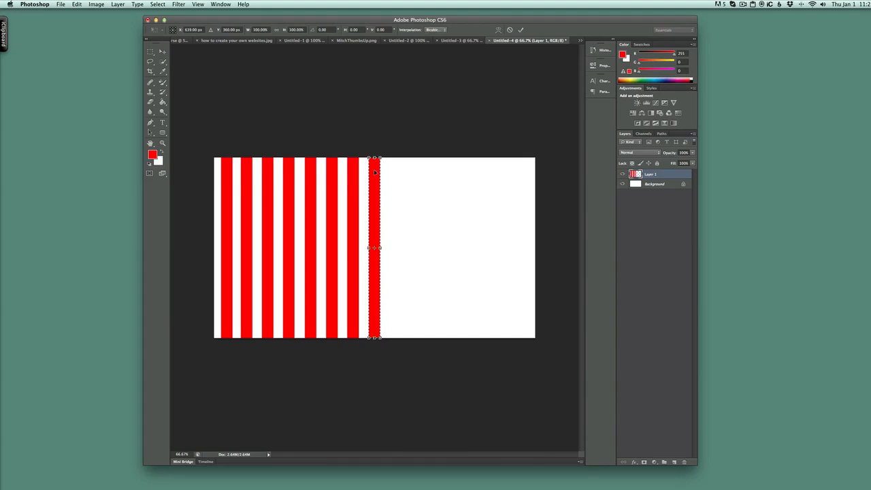
left_click_drag(374, 173, 395, 172)
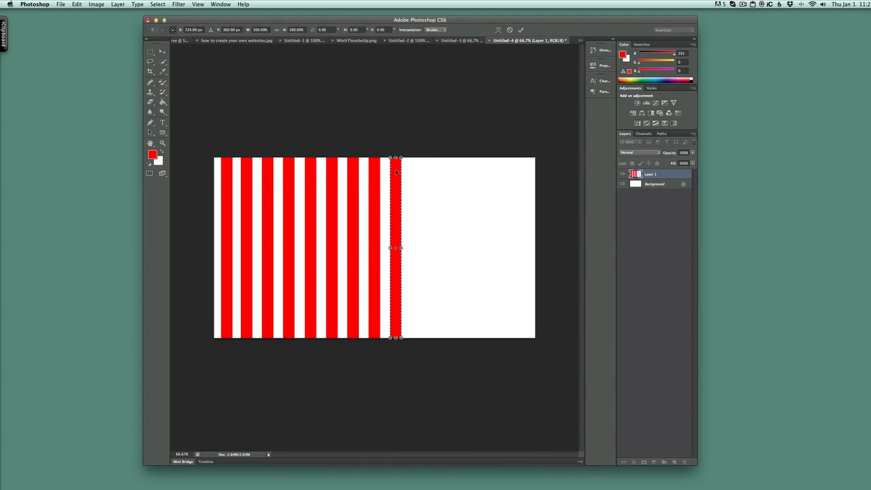
key("Return")
key("super+alt+t")
left_click_drag(397, 171, 417, 170)
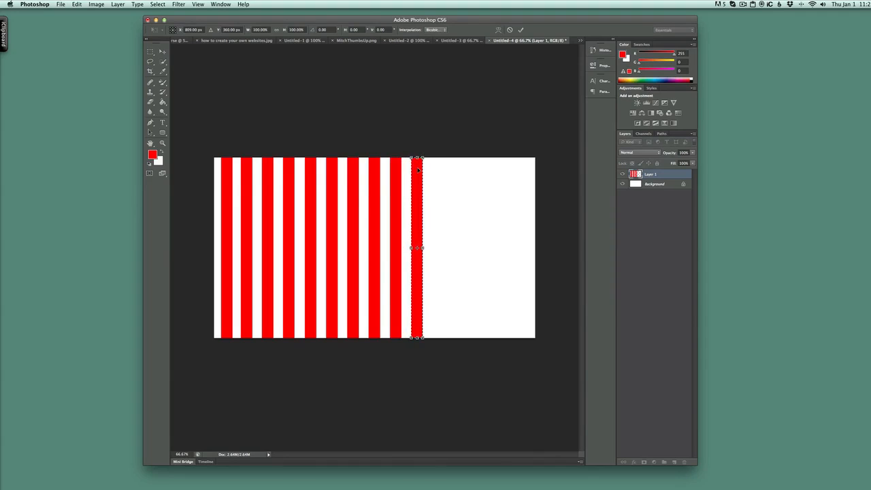
key("Return")
key("super+alt+t")
left_click_drag(419, 170, 438, 166)
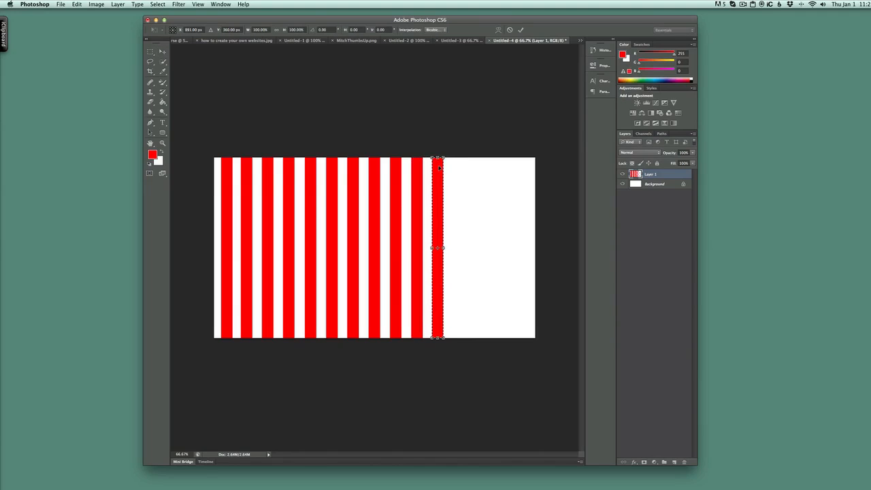
left_click_drag(438, 168, 461, 166)
key("Return")
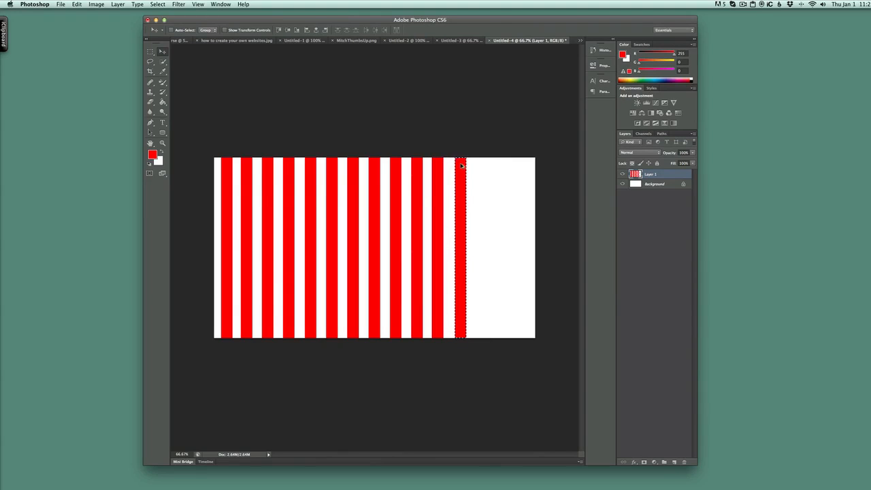
Duplicate and shift the last two stripe copies rightward with Free Transform until stripes fill the whole canvas width.
key("super+t")
left_click_drag(462, 164, 482, 161)
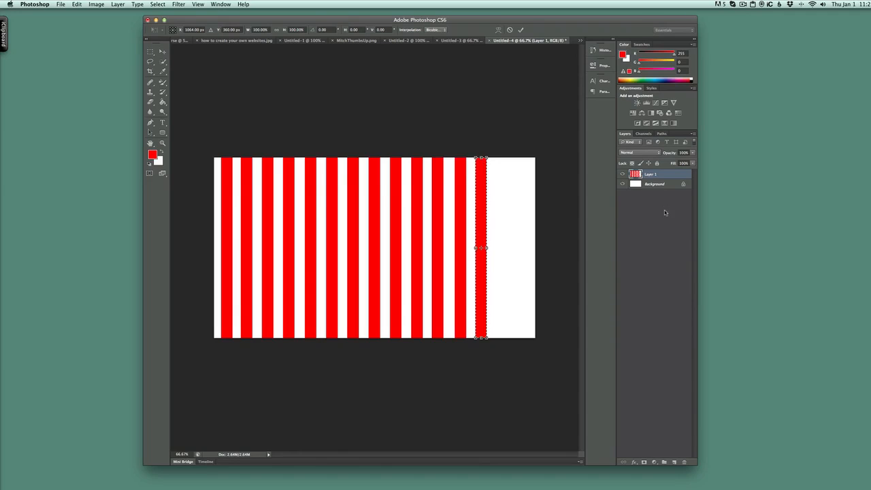
left_click_drag(482, 174, 499, 174)
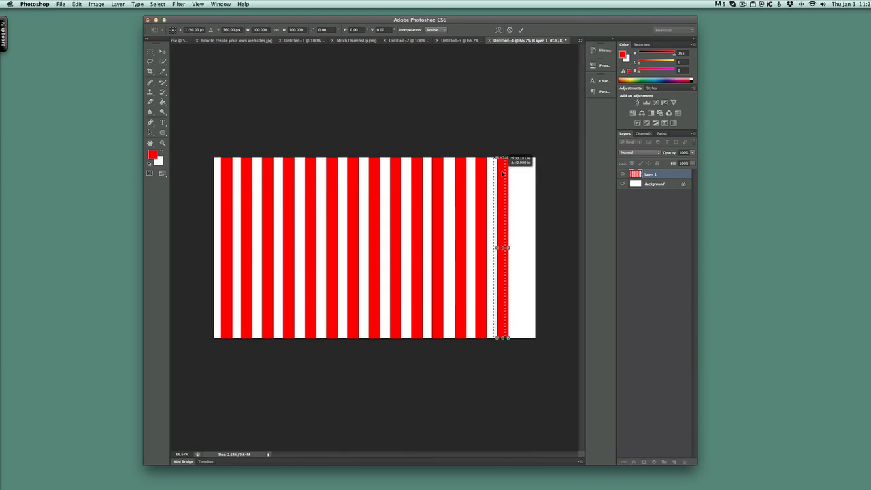
key("Return")
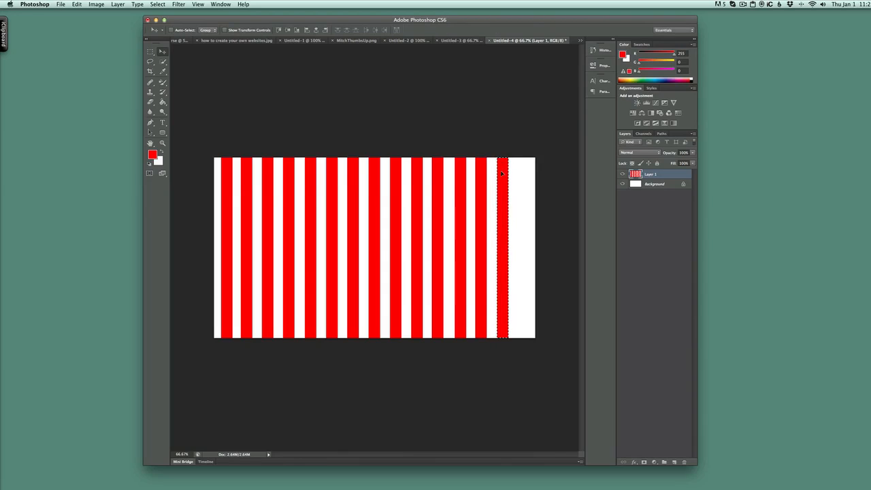
key("ctrl+t")
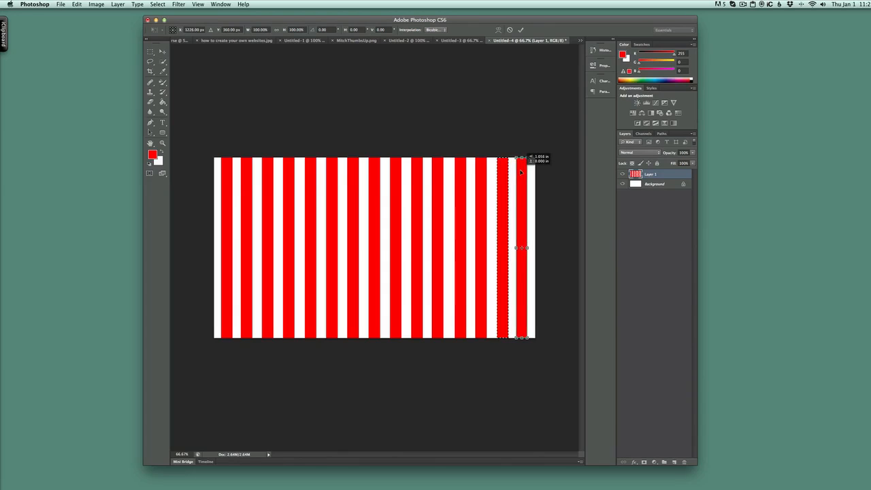
left_click_drag(520, 172, 521, 172)
key("Return")
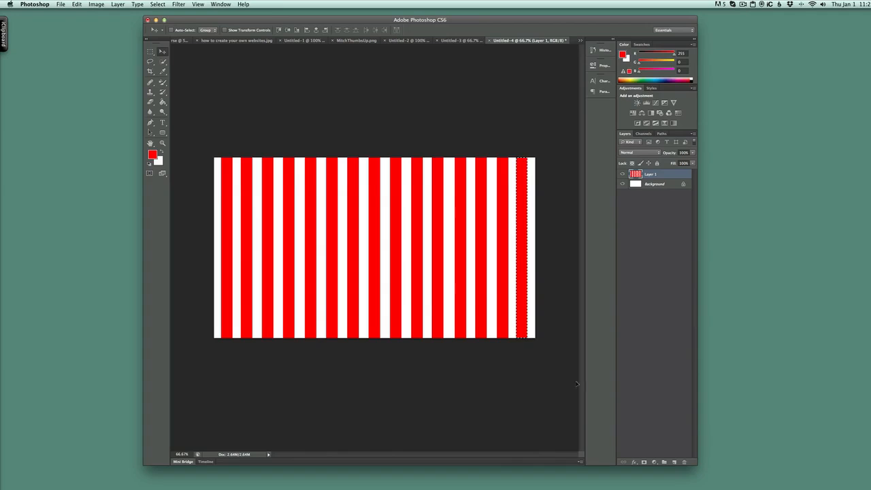
Add a new empty layer and reselect the striped Layer 1.
left_click(673, 462)
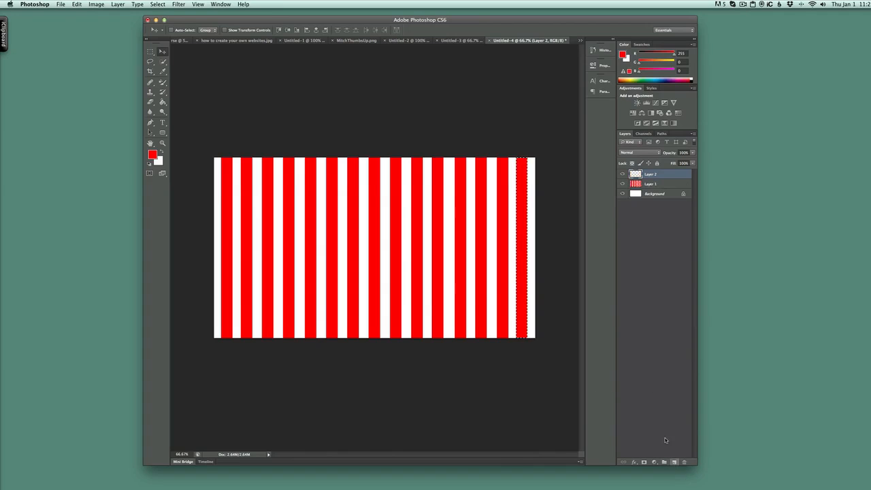
left_click(667, 184)
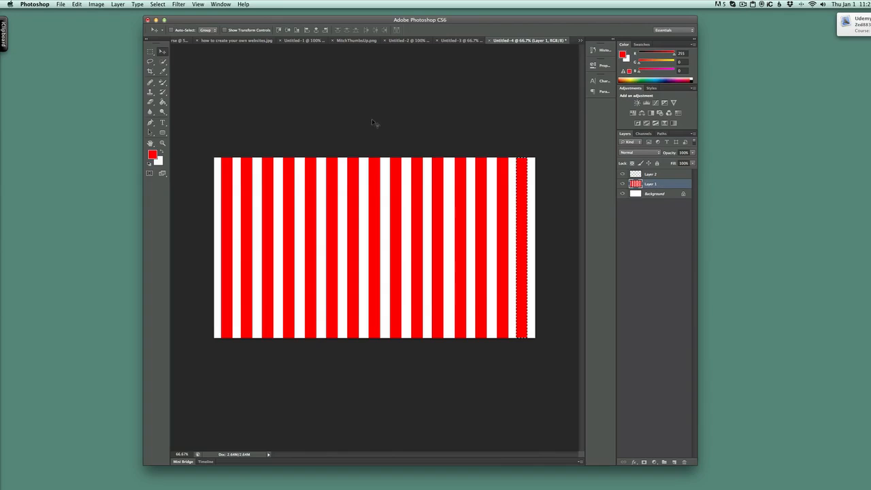
Try applying the Polar Coordinates filter to the selected stripe, then undo it.
left_click(178, 4)
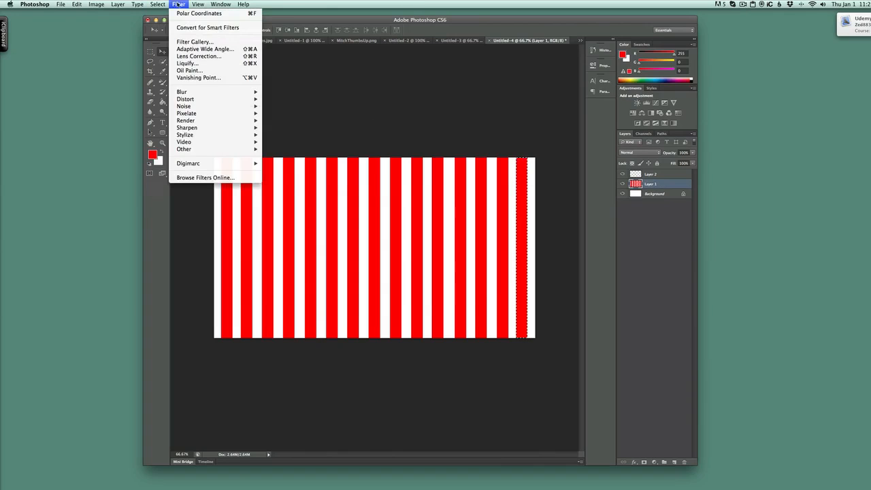
mouse_move(193, 107)
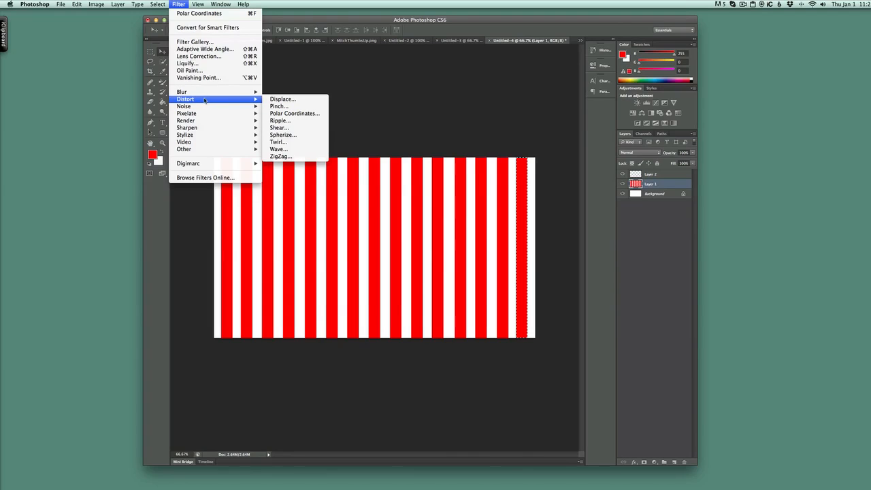
left_click(304, 114)
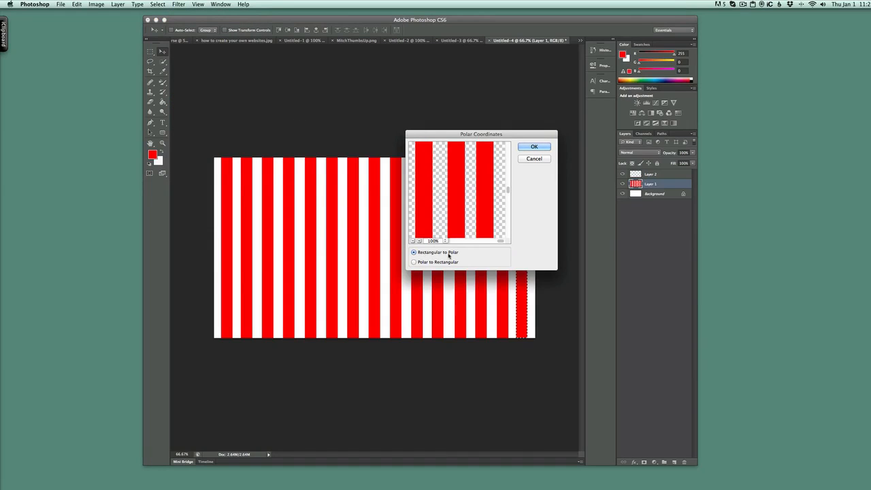
left_click(530, 148)
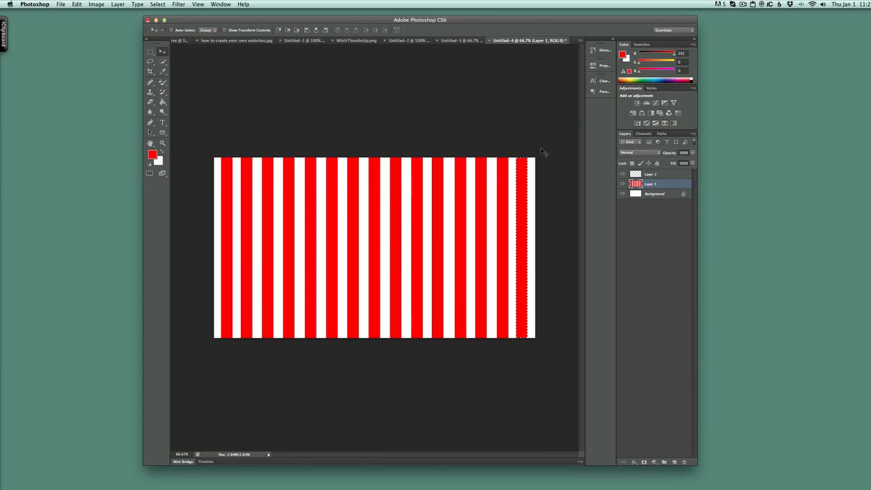
key("super+z")
Select the whole canvas with the Rectangular Marquee and apply Polar Coordinates, Rectangular to Polar, to make a sunburst.
left_click(152, 63)
left_click(152, 63)
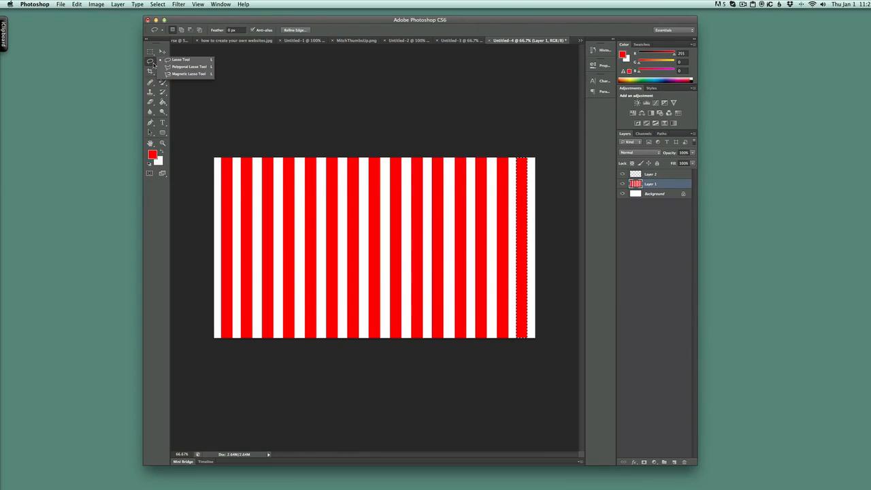
left_click(150, 52)
left_click(151, 52)
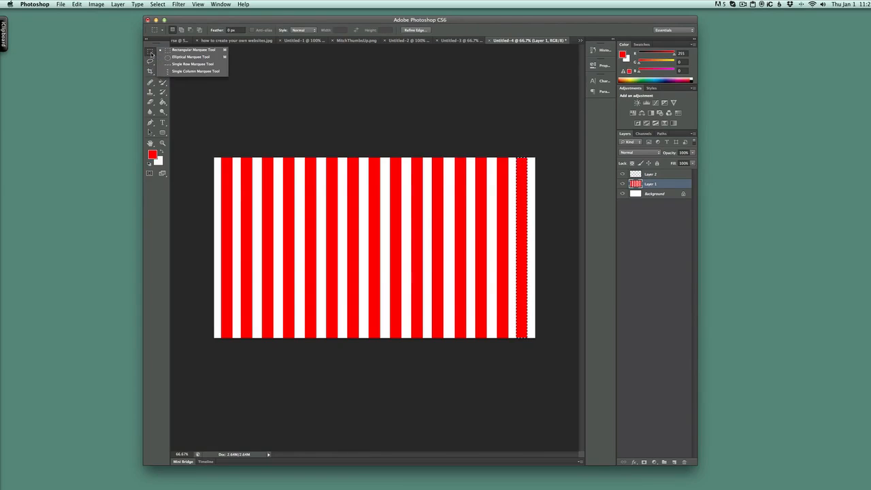
left_click(208, 51)
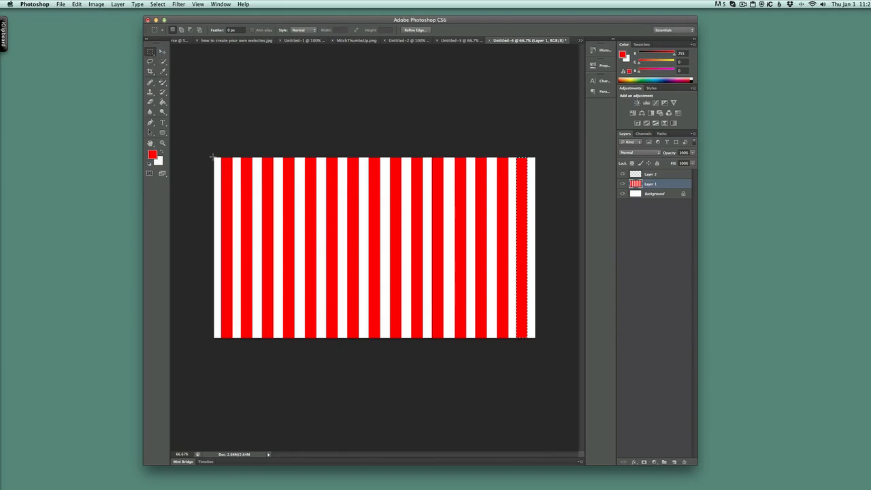
left_click_drag(212, 158, 555, 348)
left_click(181, 5)
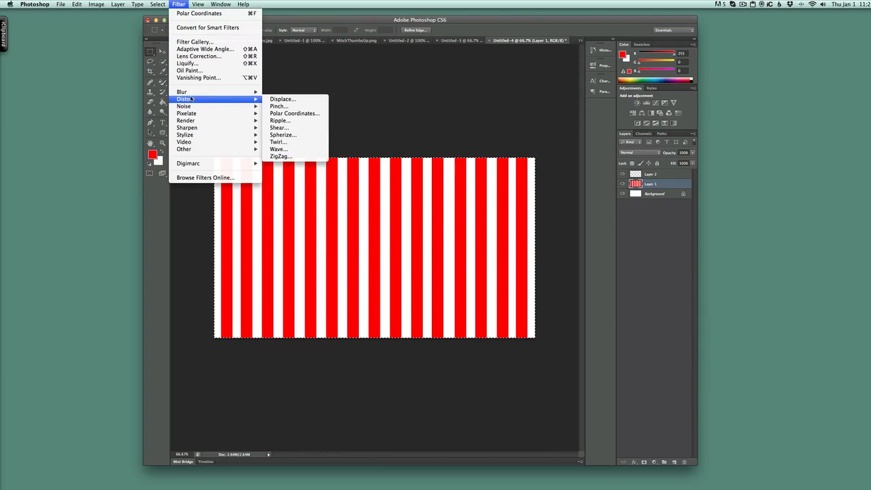
left_click(281, 114)
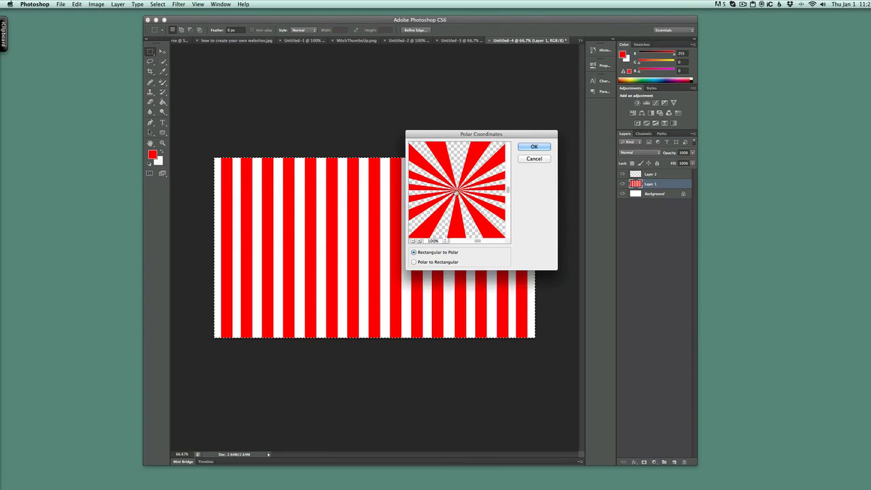
left_click(534, 147)
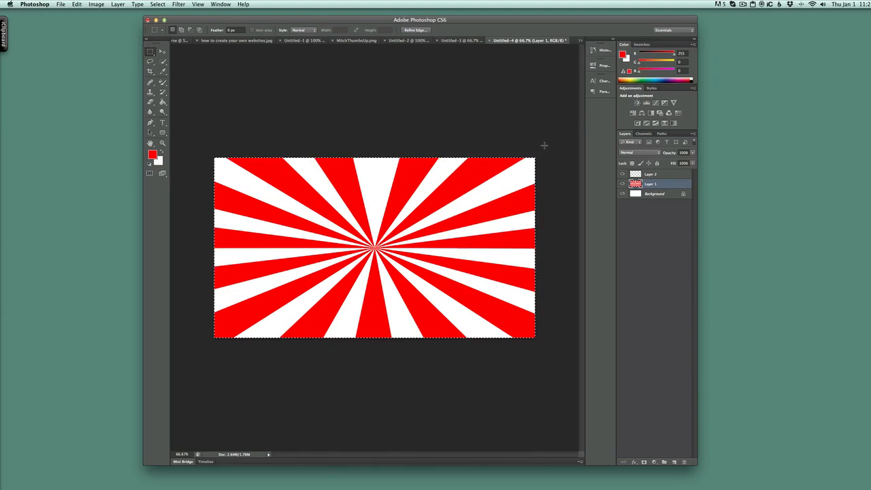
Duplicate the Background layer as Background copy and hide both background layers.
left_click(664, 195)
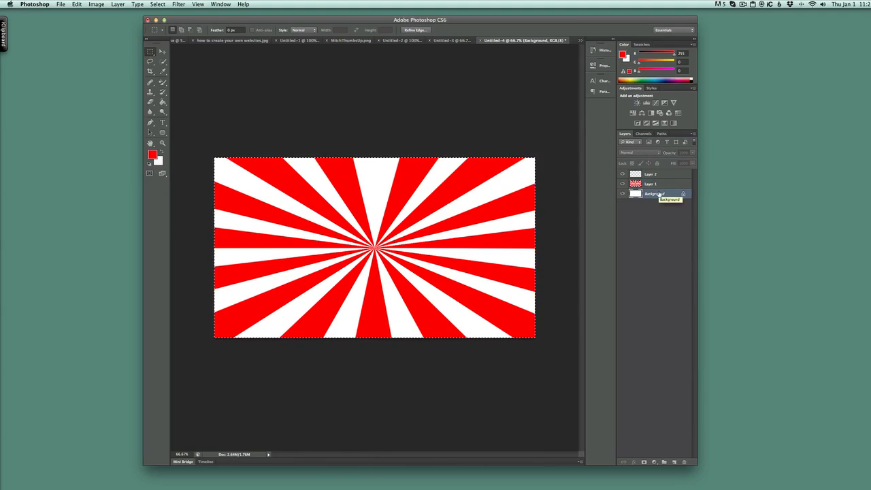
right_click(659, 194)
left_click(680, 205)
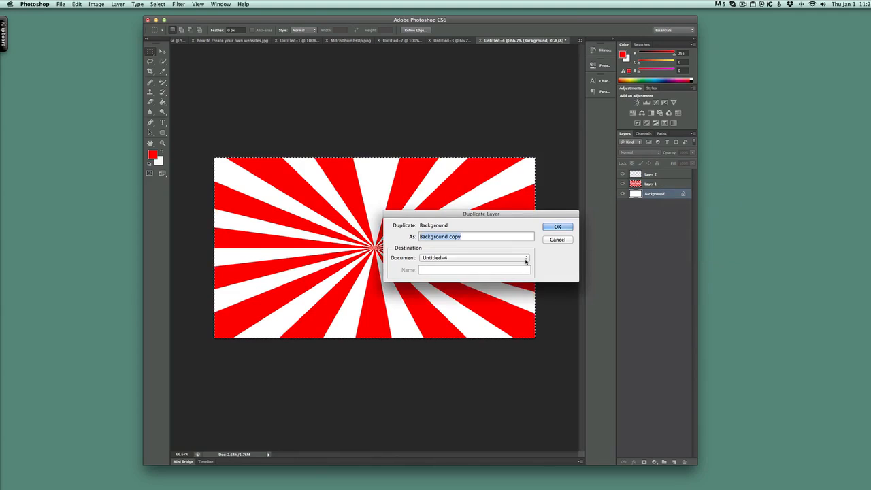
left_click(558, 227)
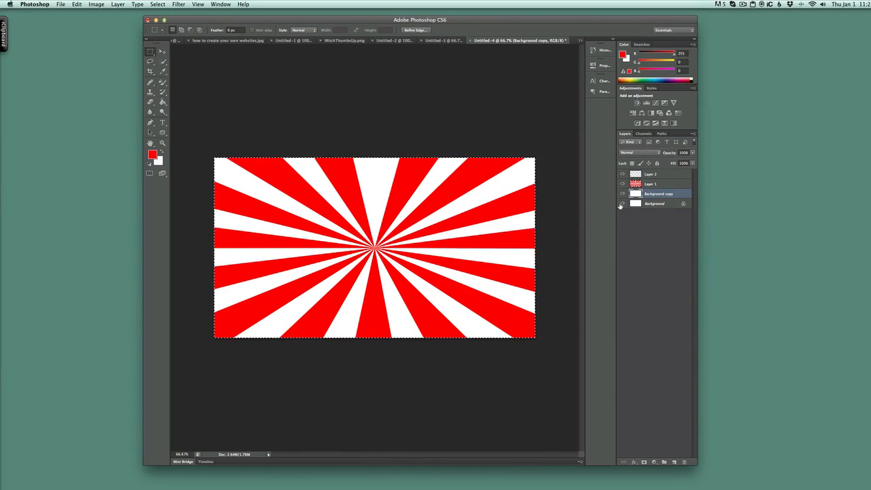
left_click(620, 204)
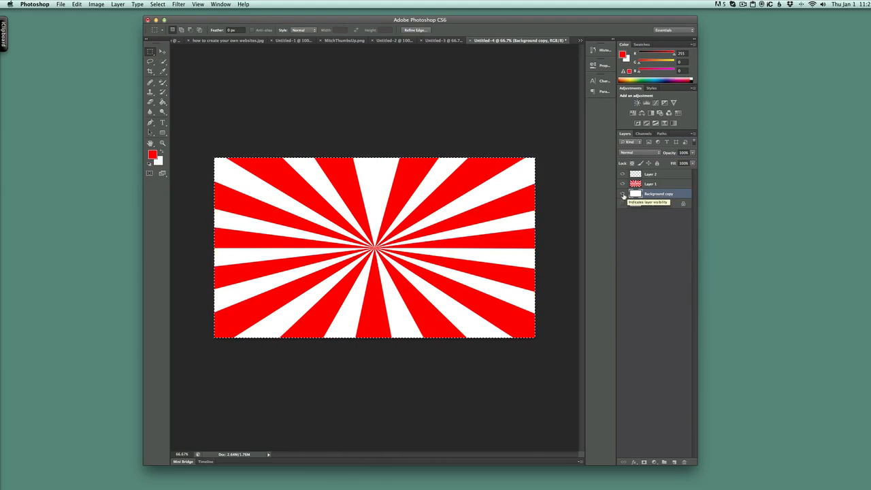
left_click(623, 194)
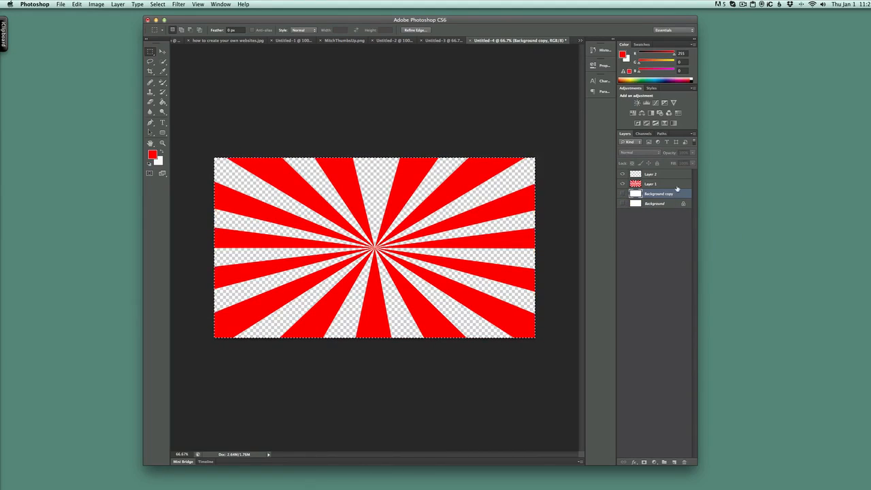
Add a new layer beneath the sunburst and fill it with green 33ff00 using the Paint Bucket.
left_click(673, 462)
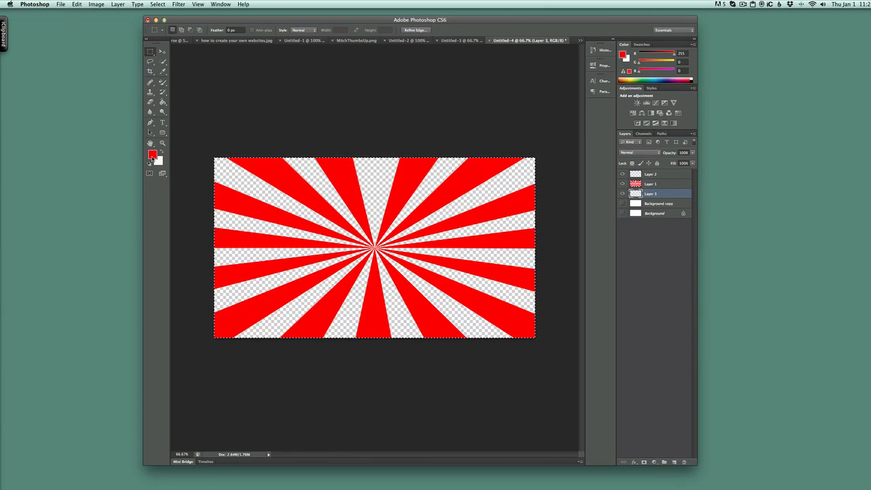
left_click(152, 154)
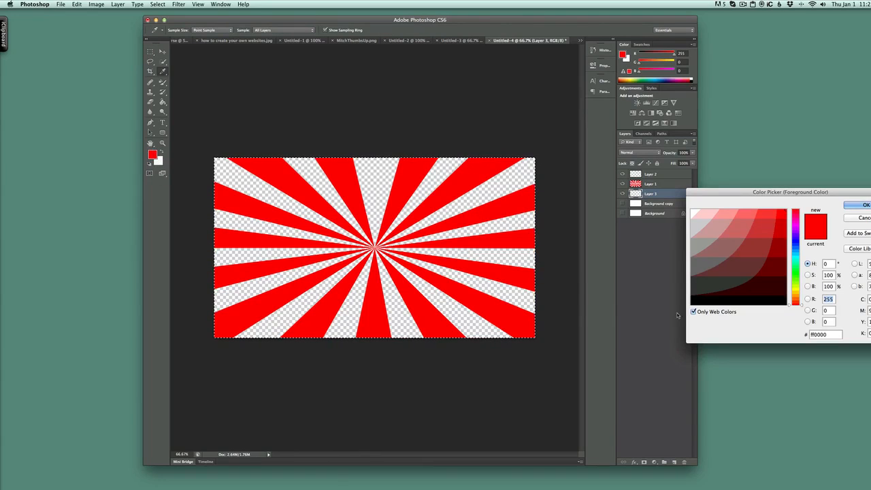
left_click(794, 277)
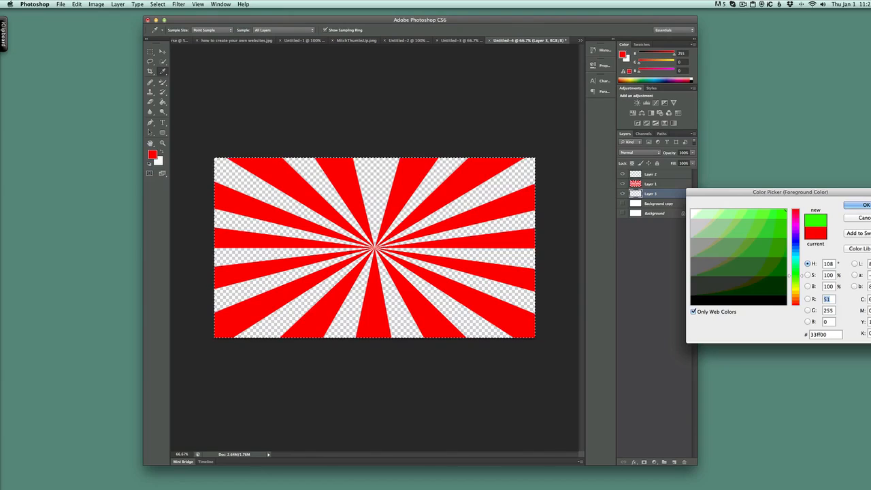
key("Return")
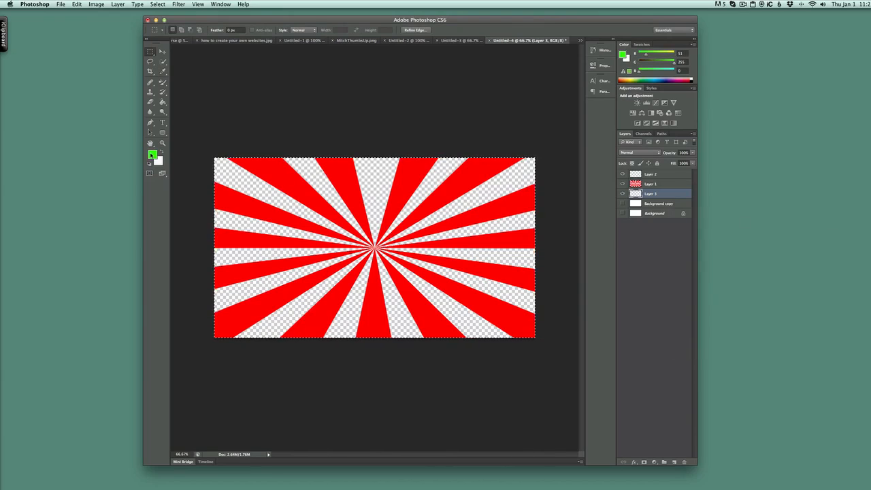
left_click(163, 103)
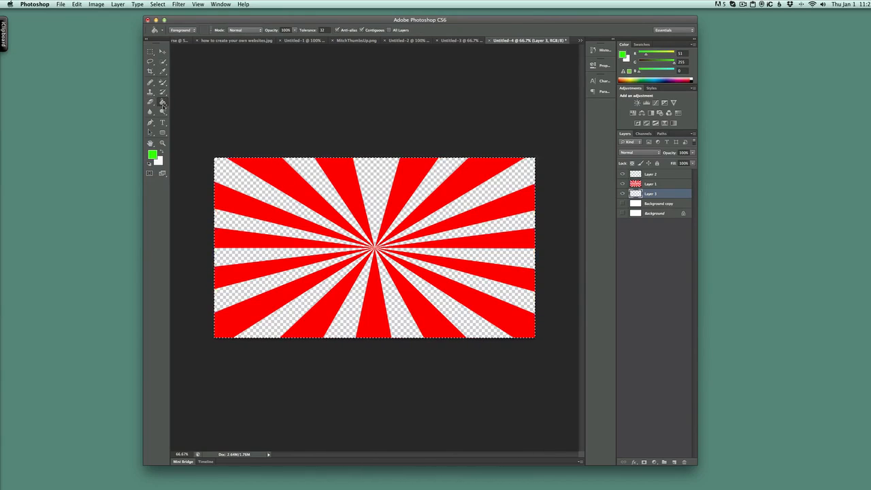
left_click(278, 201)
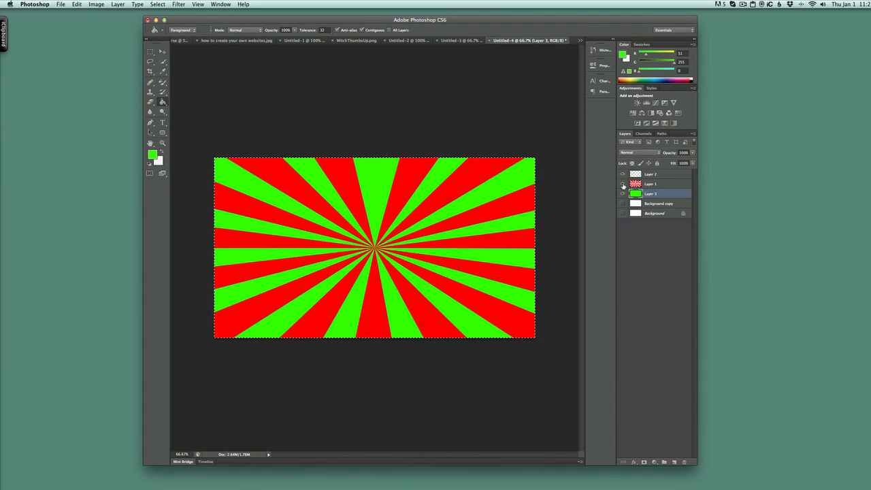
Open Layer 1's blending options and enable the Color Overlay effect.
left_click(622, 185)
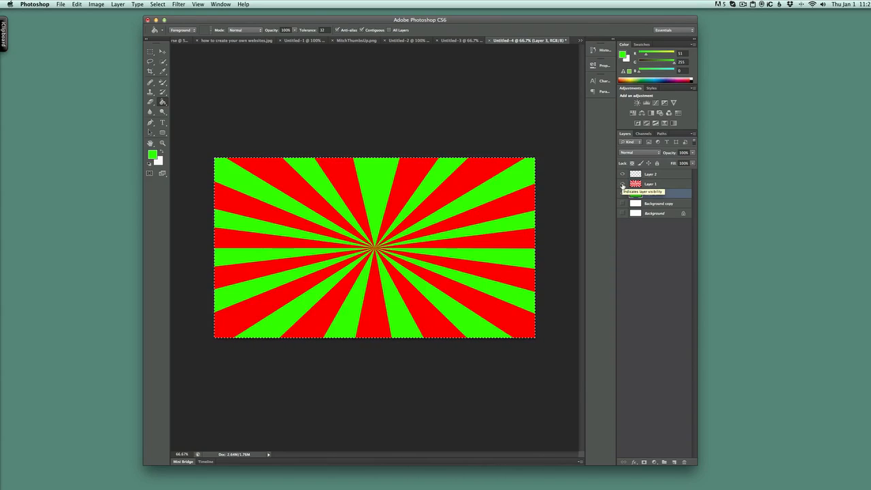
left_click(665, 185)
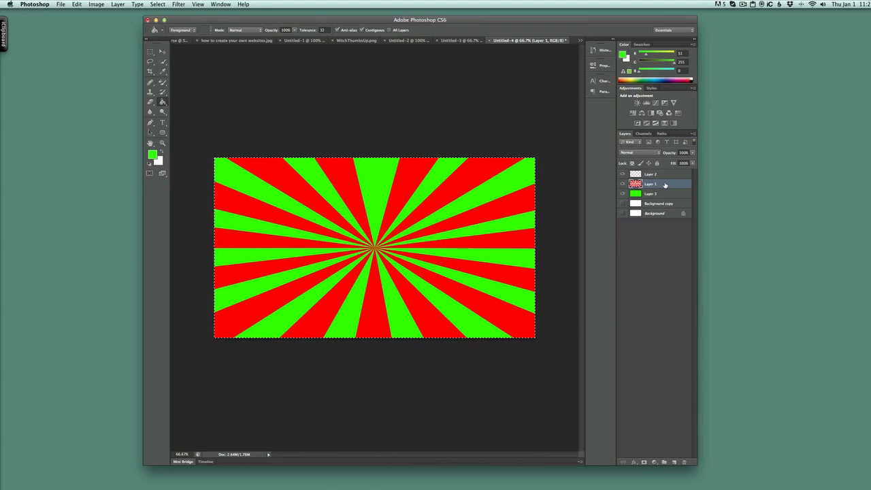
right_click(665, 184)
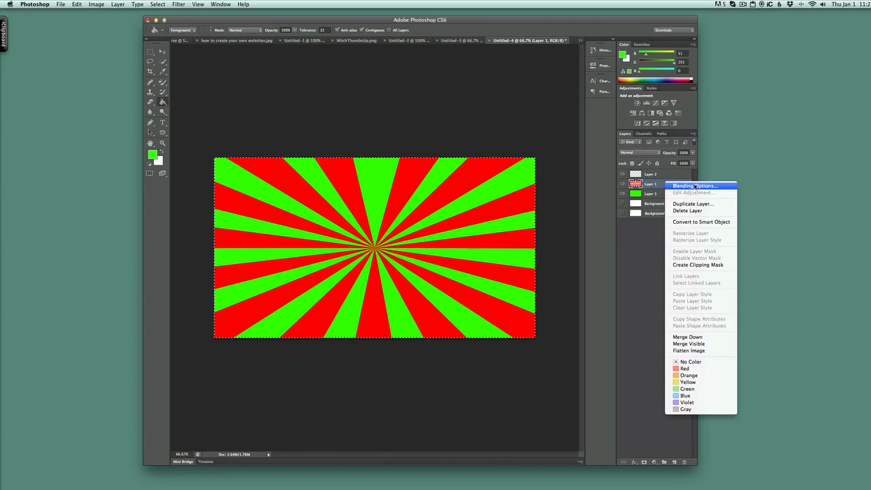
left_click(695, 186)
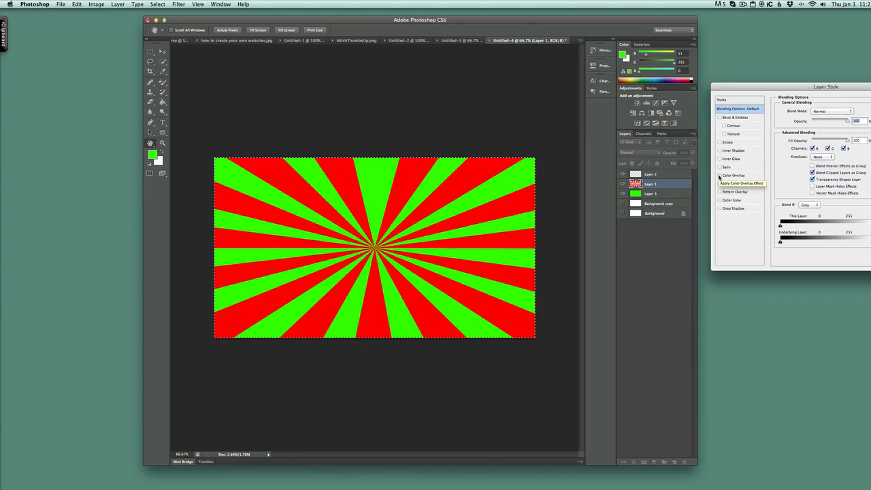
left_click(719, 176)
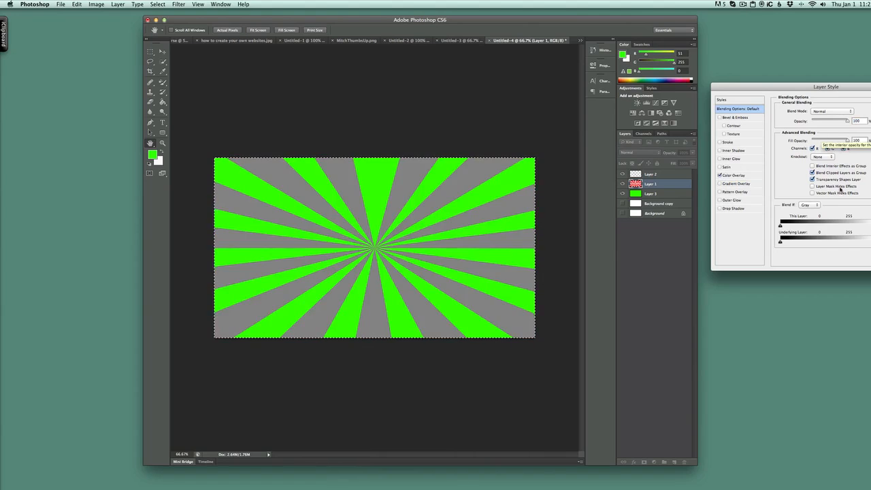
left_click(748, 176)
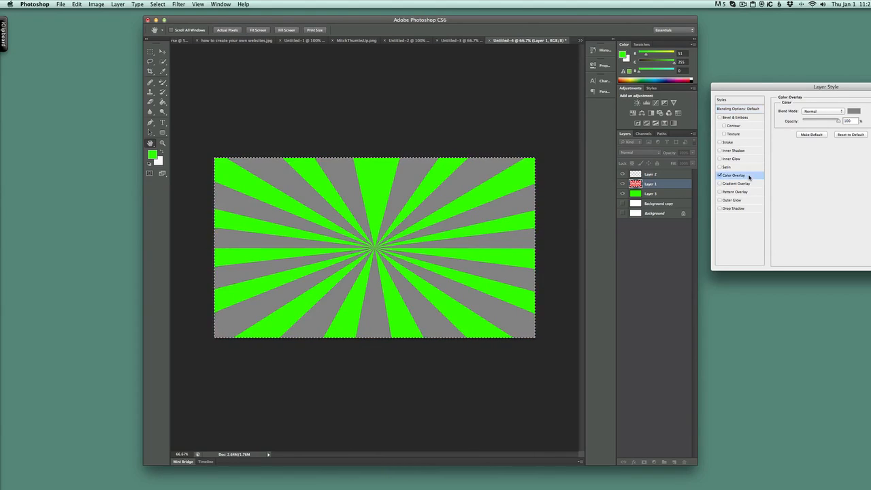
Set Layer 1's Color Overlay colour to yellow ffff00, add a Stroke effect, and apply the layer style.
left_click(854, 111)
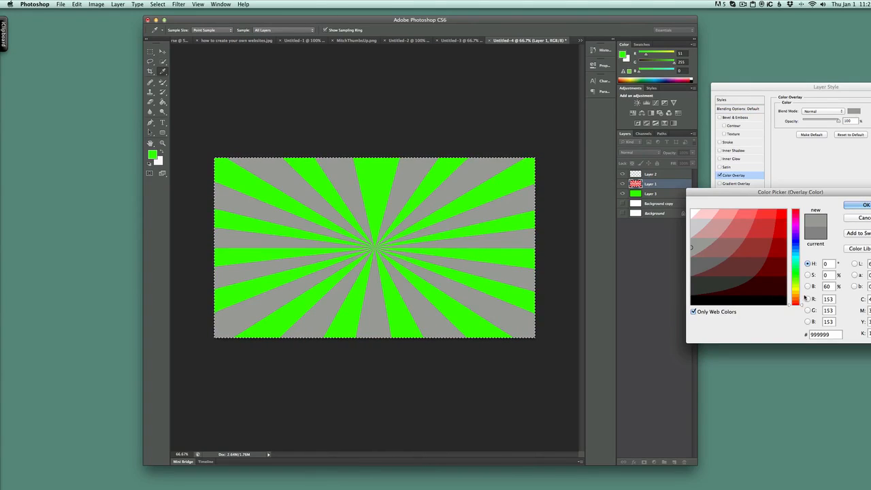
left_click(796, 290)
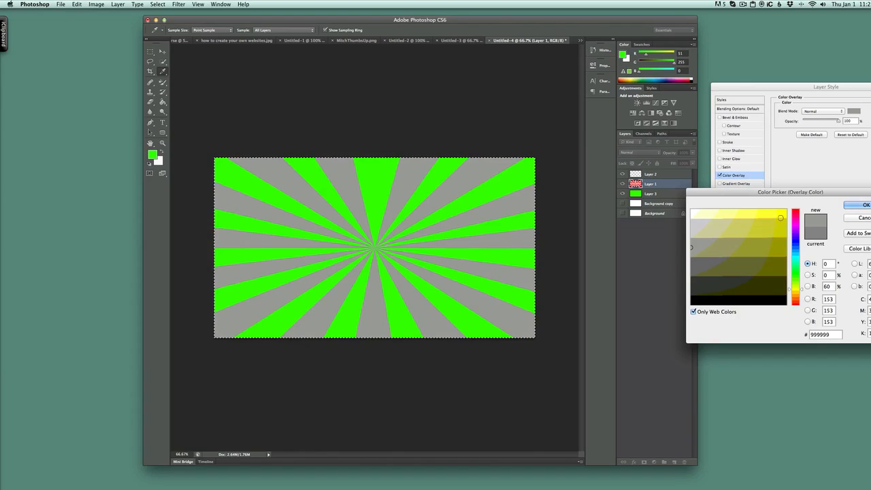
left_click(780, 215)
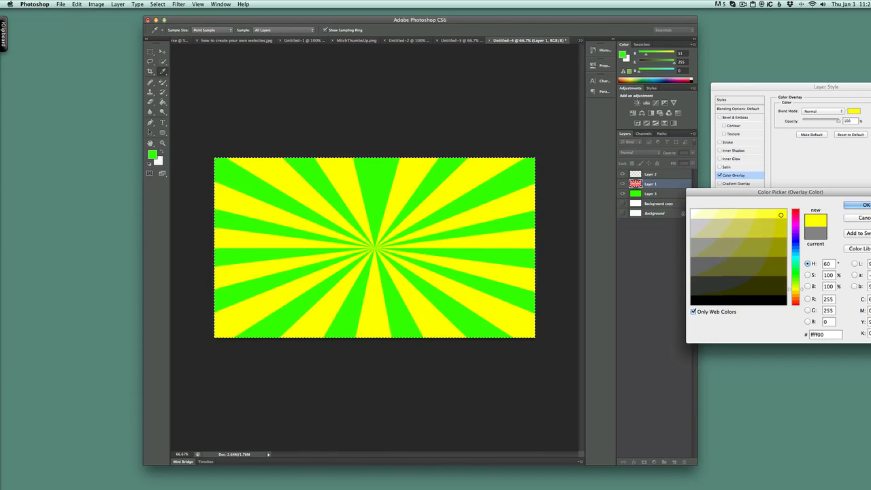
left_click(860, 205)
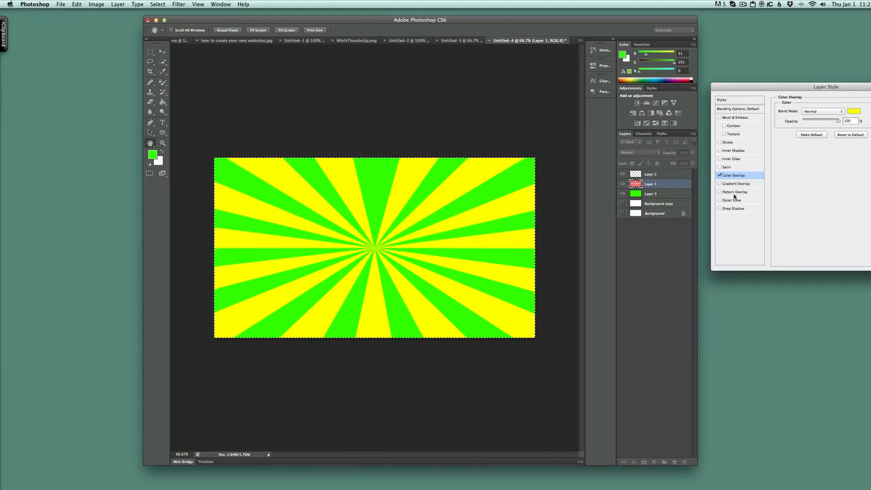
left_click(720, 142)
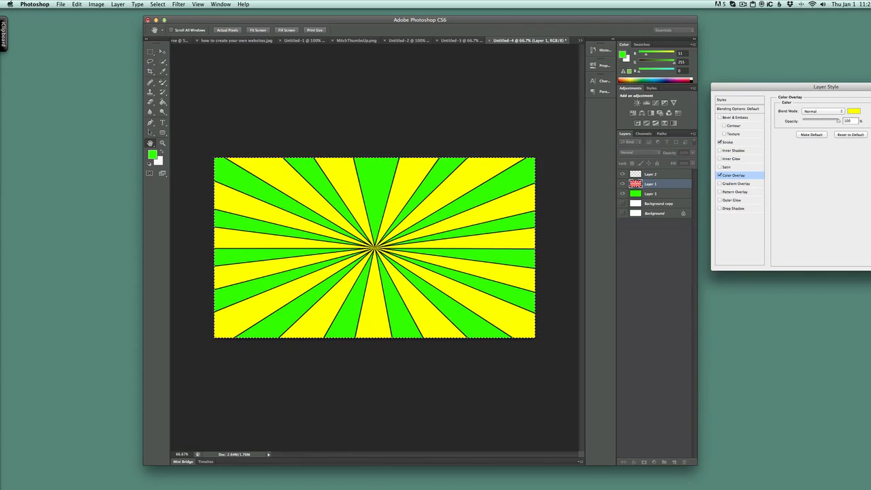
key("Return")
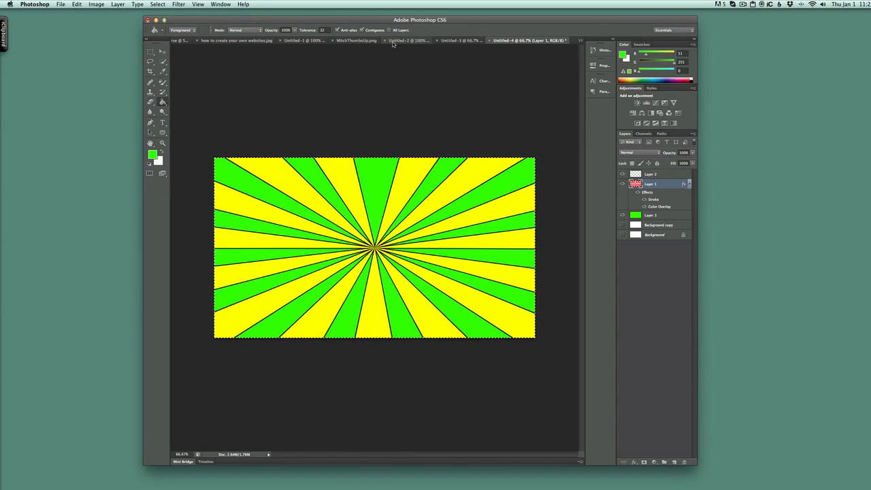
Bring the cut-out photo from MitchThumbsUp.png into the sunburst document and place it at the lower left.
left_click(355, 40)
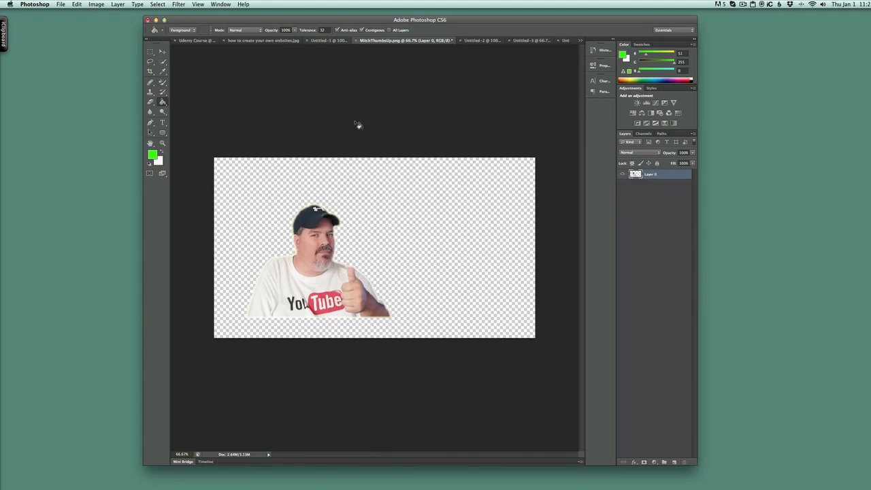
left_click(162, 51)
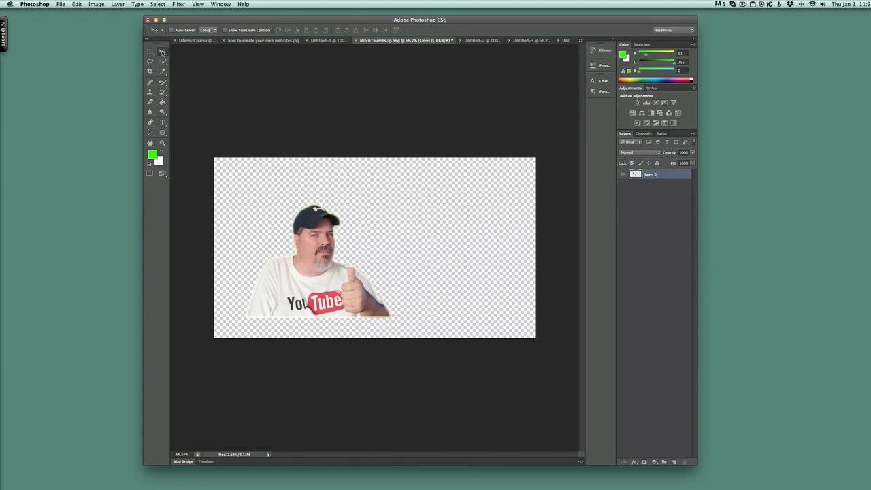
left_click_drag(320, 240, 561, 43)
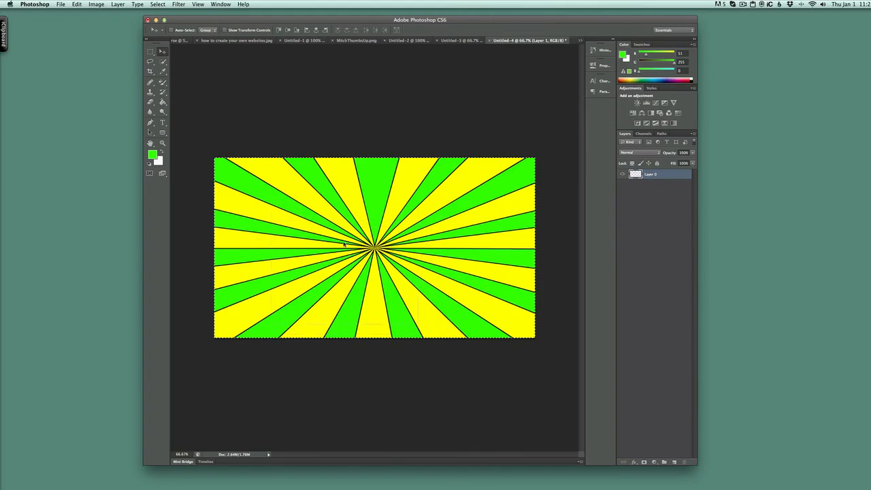
left_click_drag(344, 244, 310, 257)
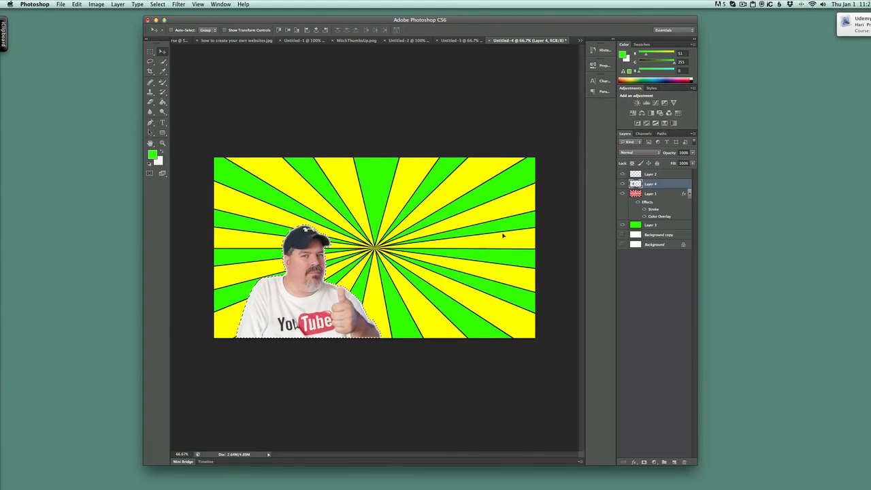
Select Layer 2 and add the text "Youtube Secrets" near the canvas's upper left with the Type tool.
left_click(670, 174)
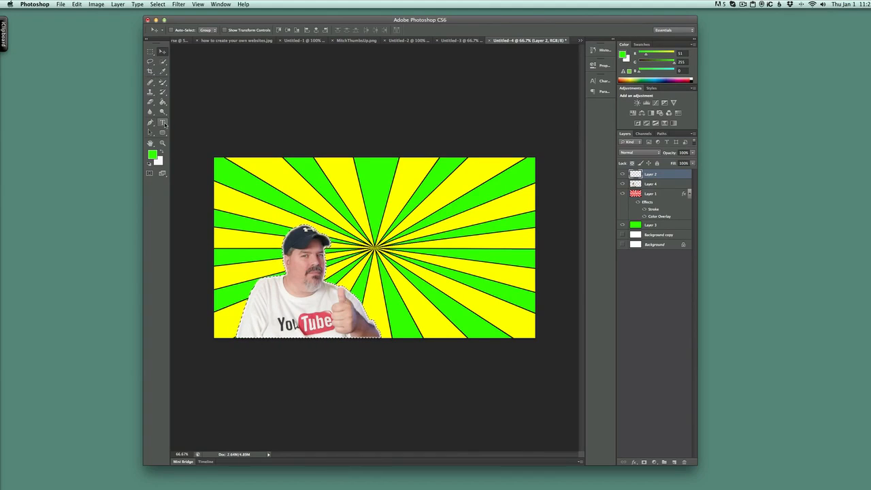
left_click_drag(164, 124, 209, 123)
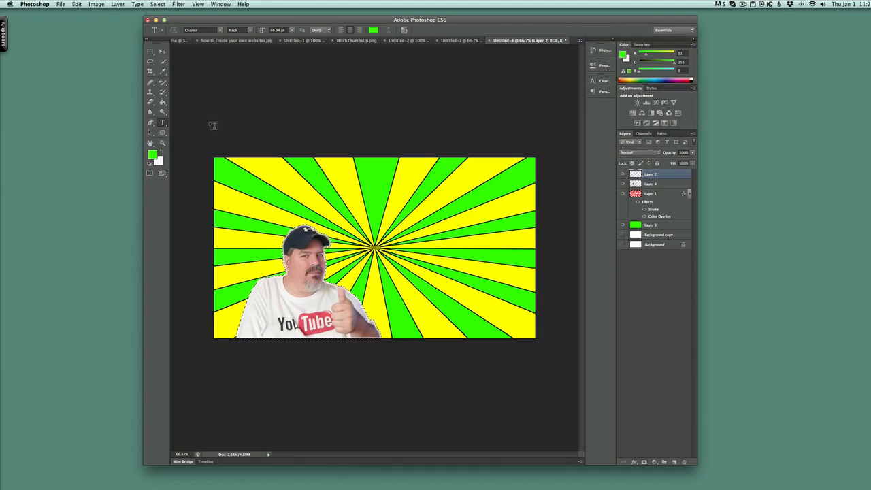
left_click(283, 179)
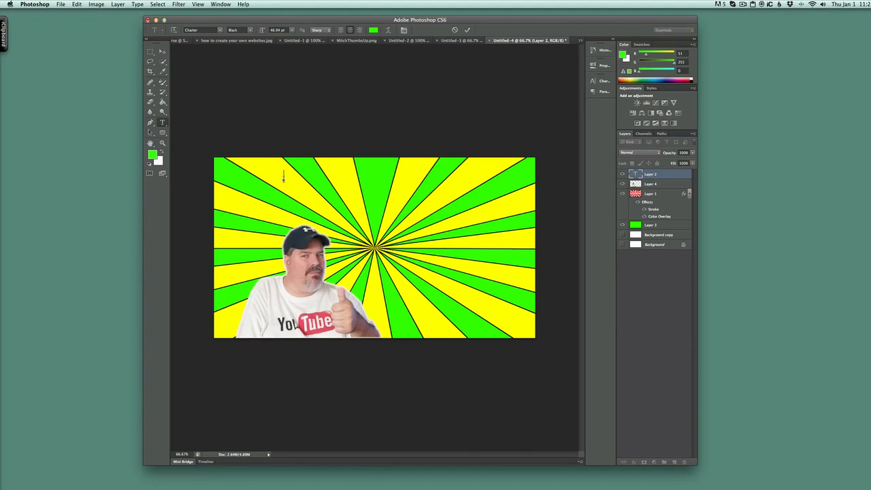
type("Youtube Secrets")
Add a Stroke effect to the Youtube Secrets text layer through its blending options.
right_click(659, 176)
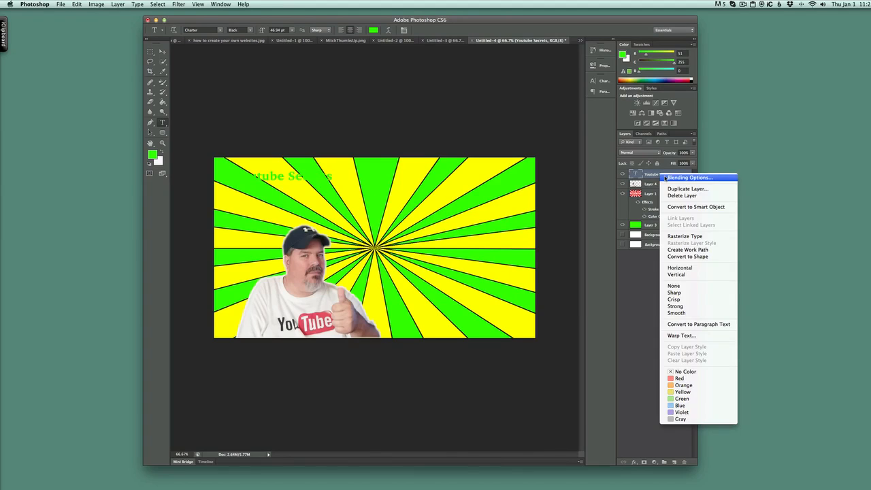
left_click(684, 177)
left_click(727, 142)
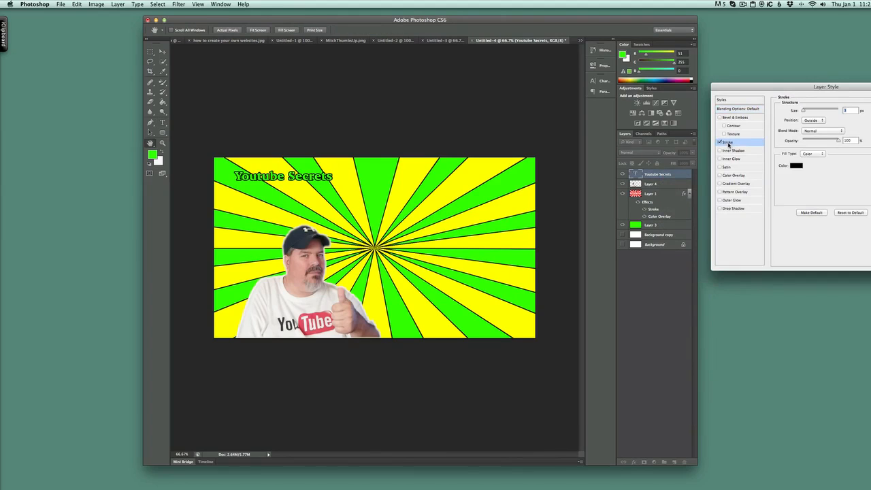
key("Return")
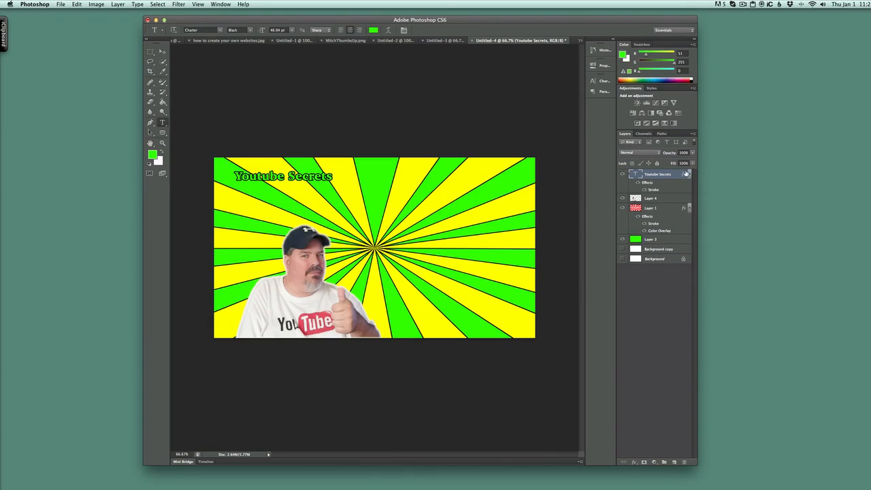
Add a Gradient Overlay to the text layer, choosing the Spectrum gradient preset after trying several others.
right_click(657, 177)
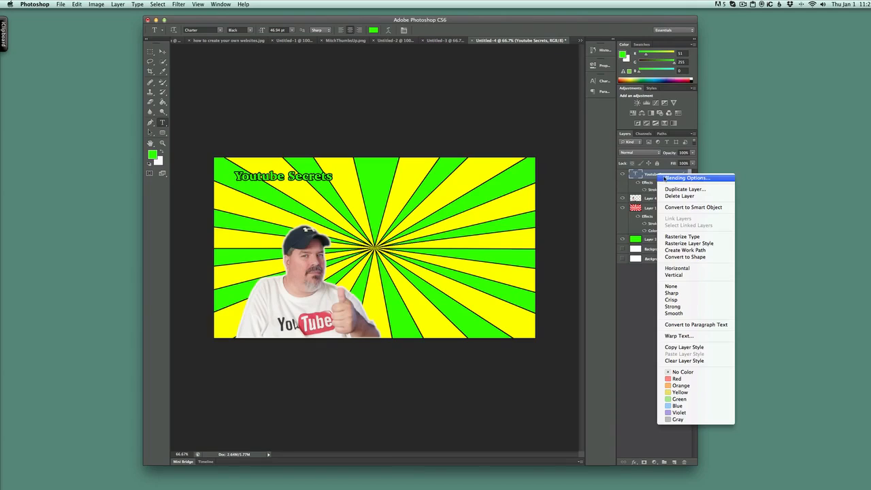
left_click(663, 179)
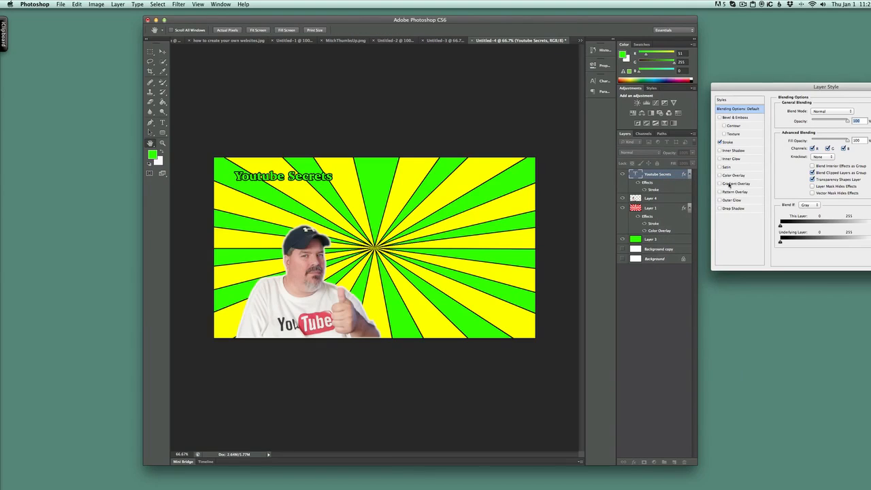
left_click(740, 184)
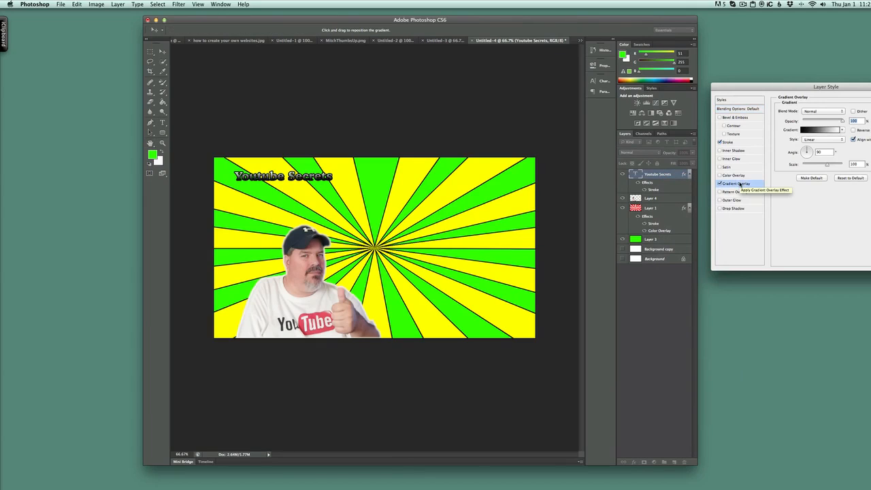
left_click(827, 129)
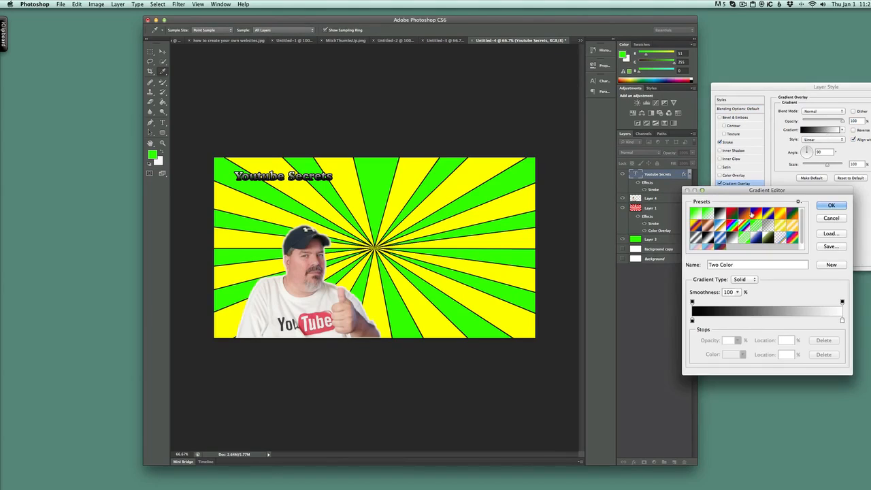
left_click(760, 212)
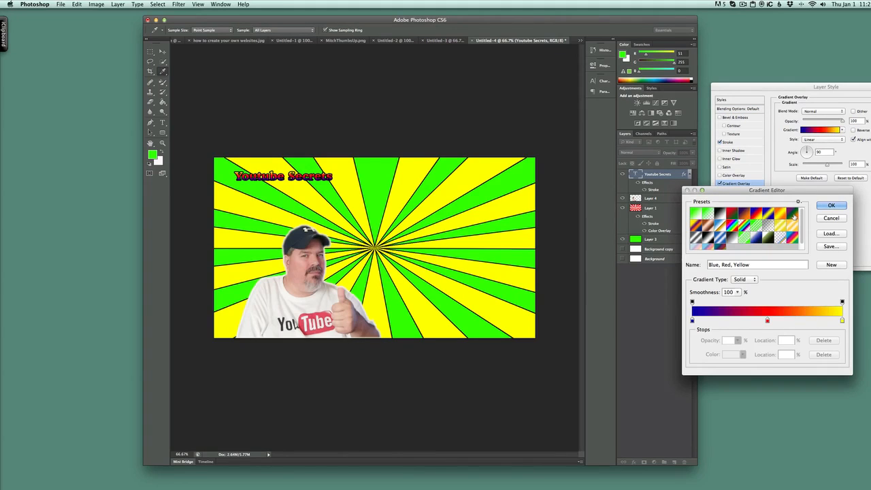
left_click(782, 218)
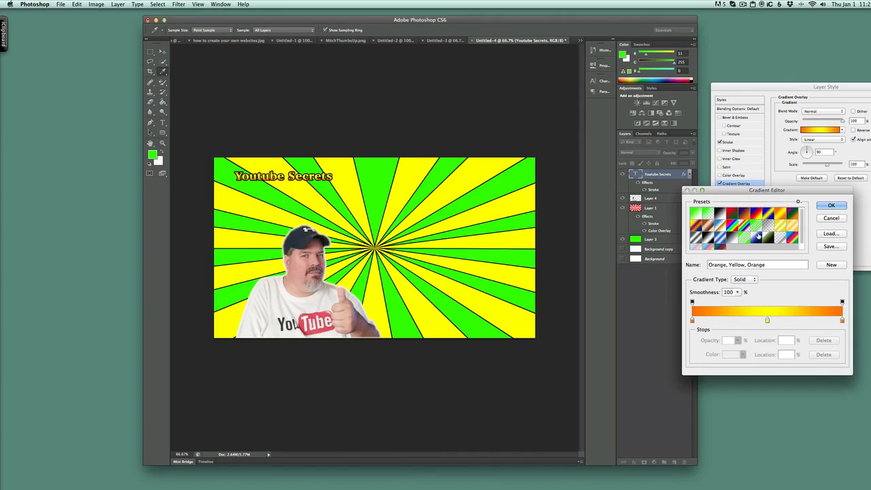
left_click(734, 241)
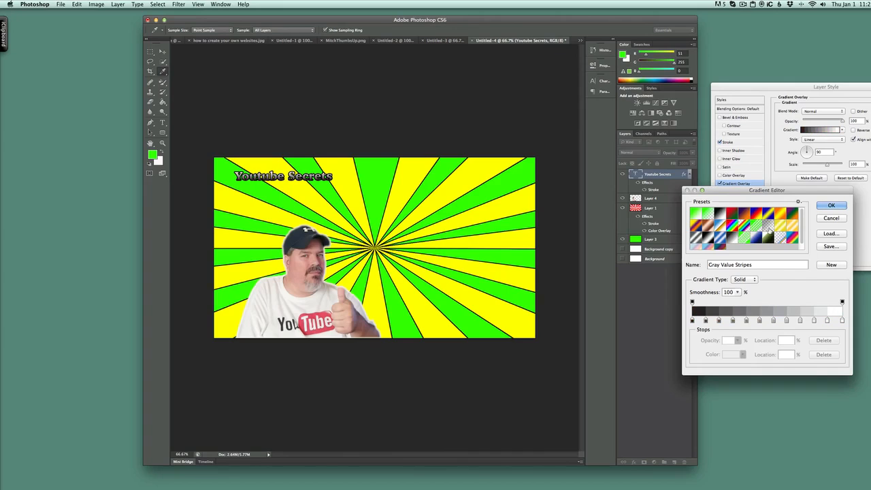
left_click(731, 214)
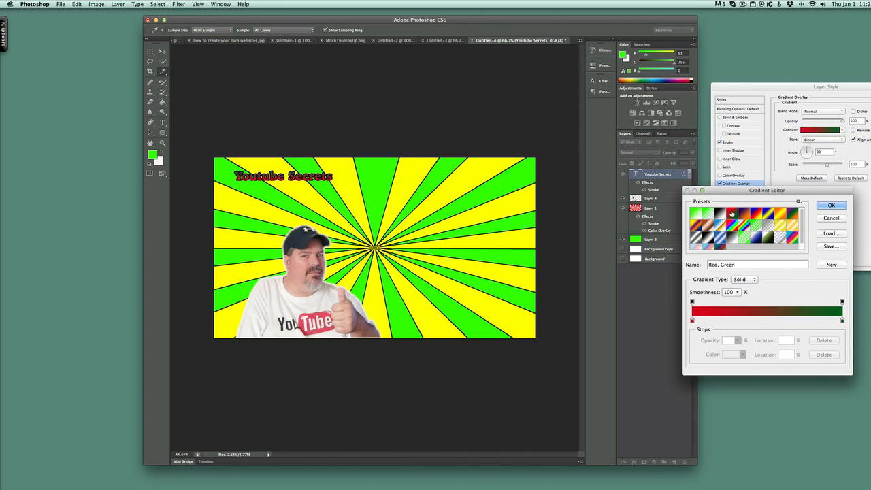
left_click(708, 216)
left_click(695, 229)
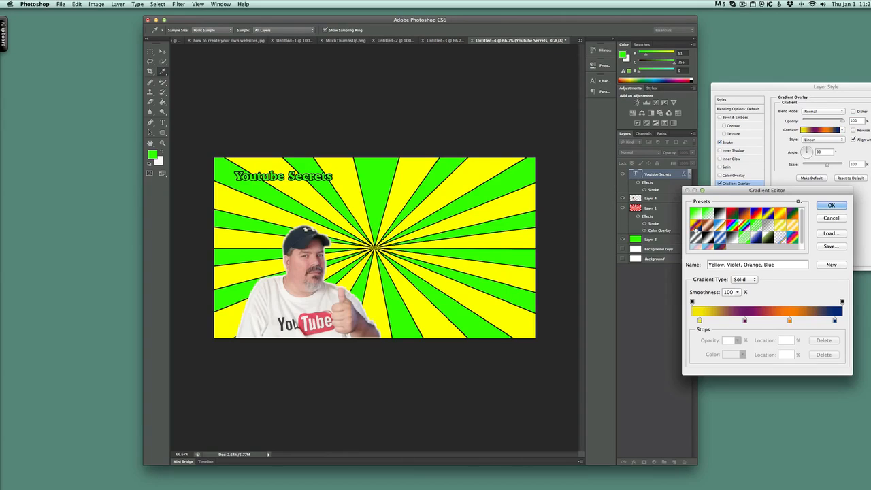
left_click(695, 249)
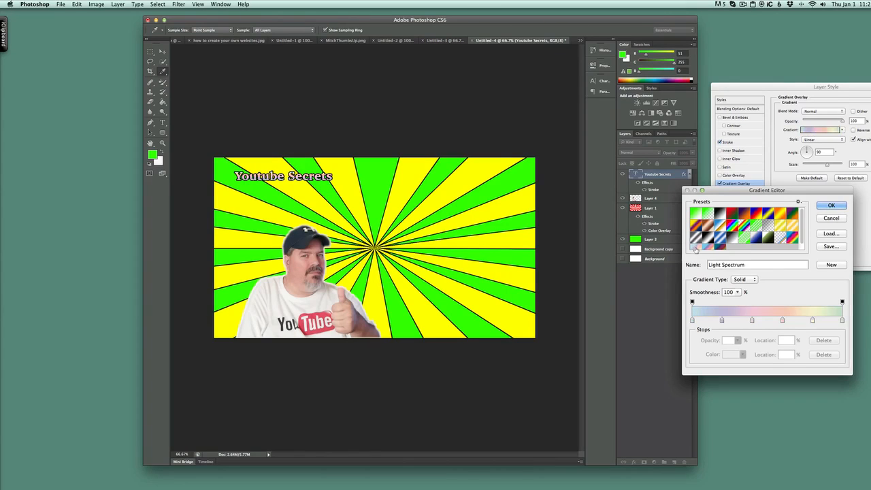
left_click(707, 249)
left_click(719, 249)
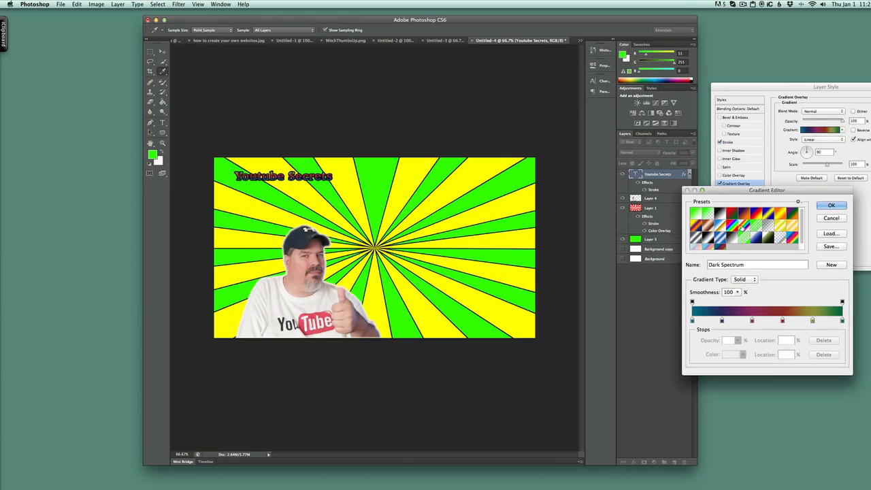
left_click(732, 224)
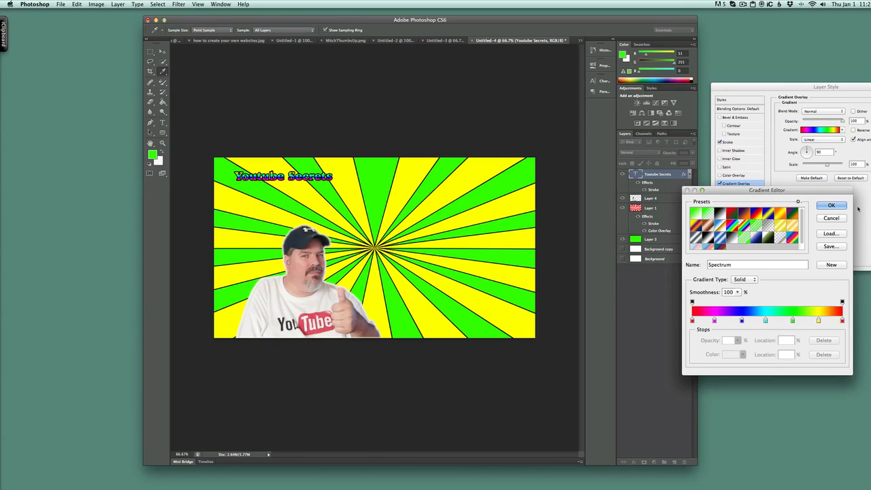
left_click(844, 207)
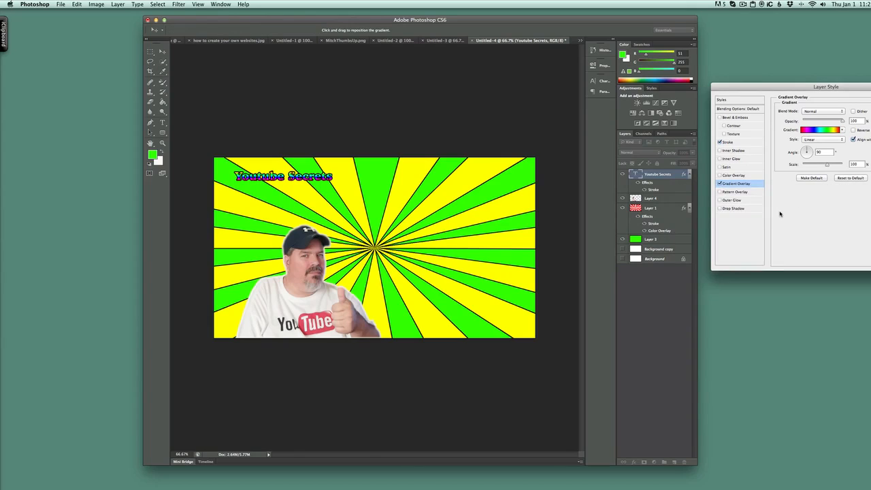
key("Return")
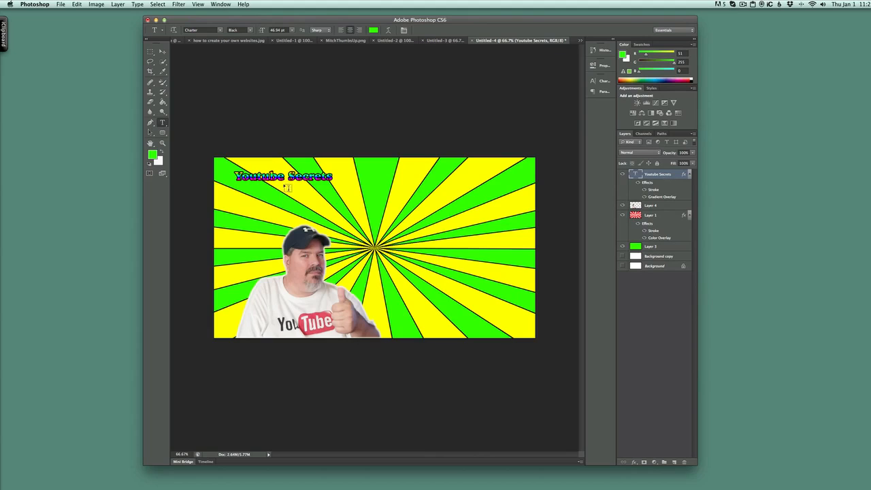
Scale the title text up with Free Transform so it spans the top of the canvas.
key("super+t")
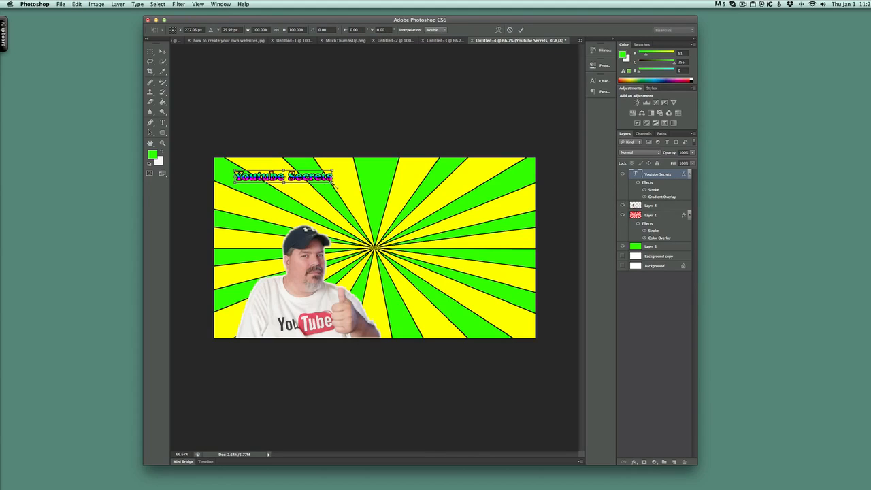
left_click_drag(333, 184, 529, 244)
left_click_drag(436, 213, 423, 202)
key("Return")
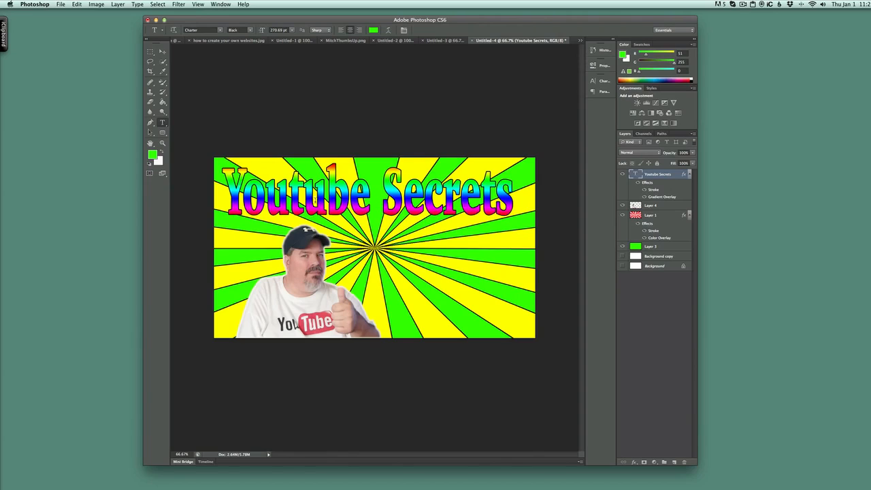
Open the title text layer's blending options and turn off its Gradient Overlay effect.
right_click(665, 175)
left_click(667, 177)
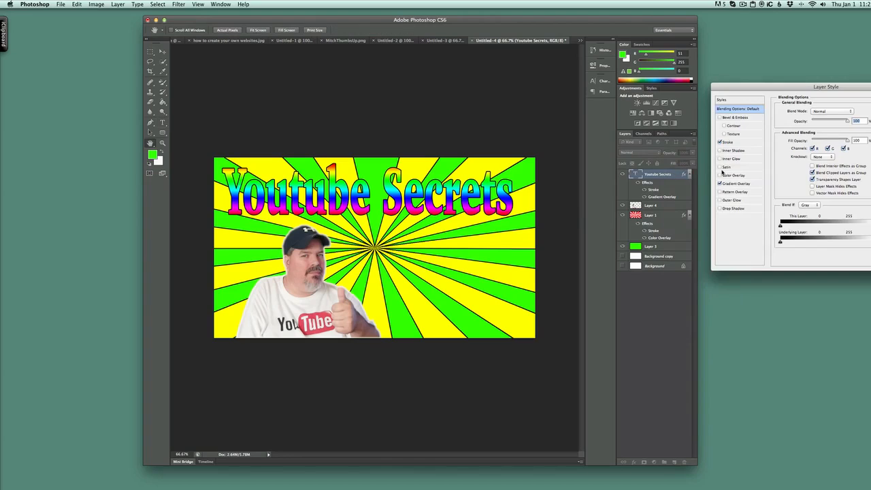
left_click(742, 183)
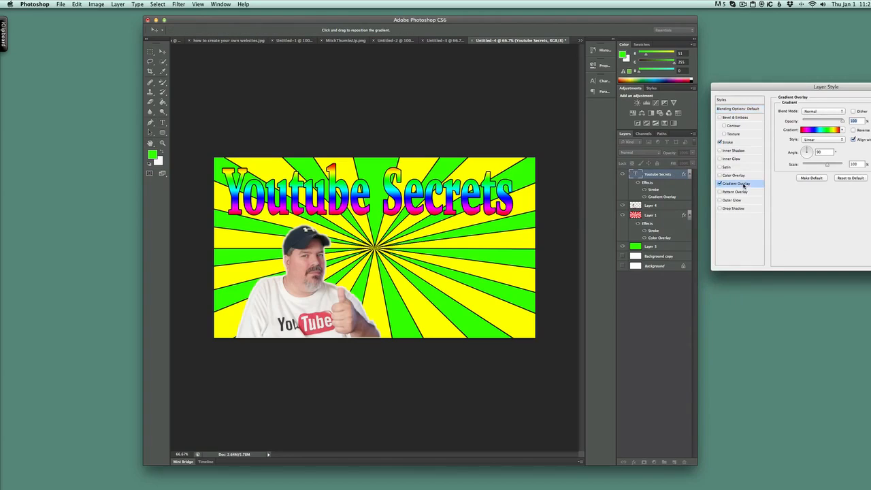
left_click(832, 129)
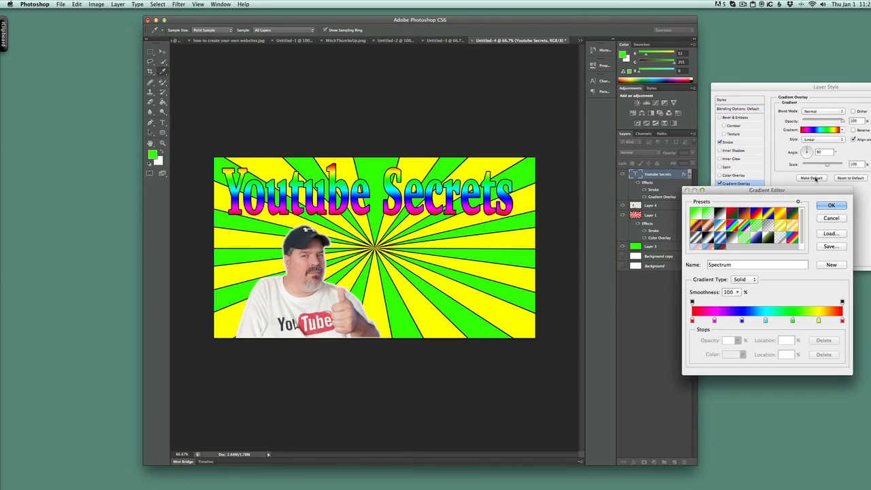
left_click(831, 205)
left_click(720, 184)
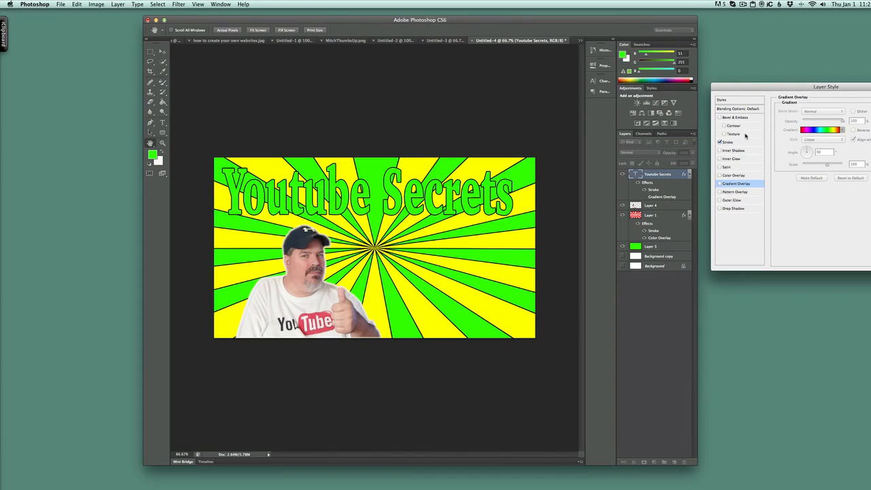
Enable a Color Overlay on the title text and set its colour to white.
left_click(734, 175)
left_click(854, 113)
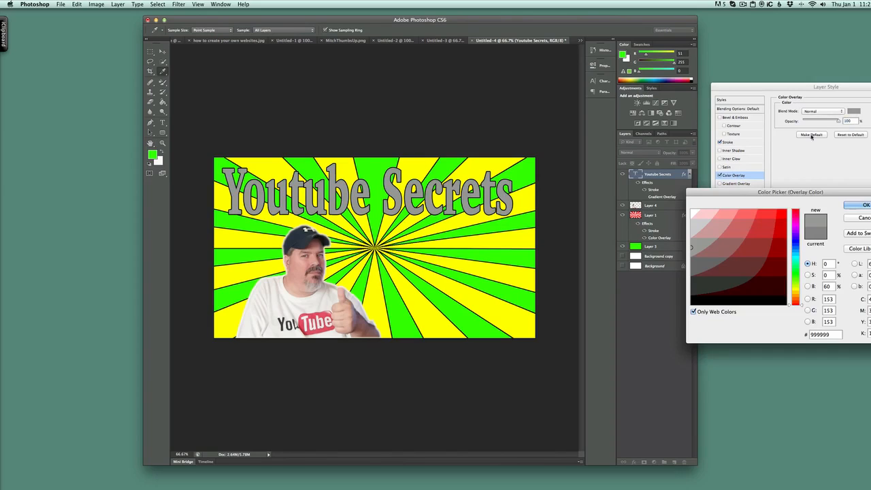
left_click(691, 211)
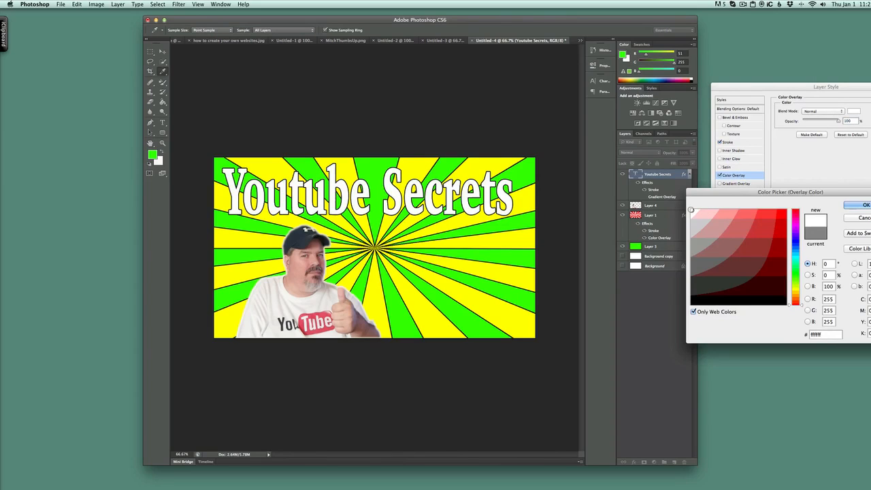
left_click(857, 205)
Reduce the title text's stroke size slightly and apply the layer style.
left_click(728, 143)
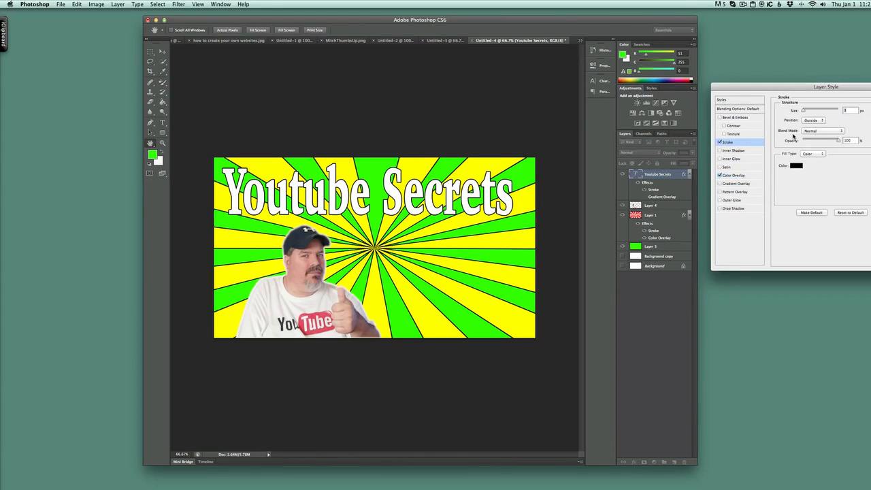
left_click_drag(809, 111, 806, 110)
key("Return")
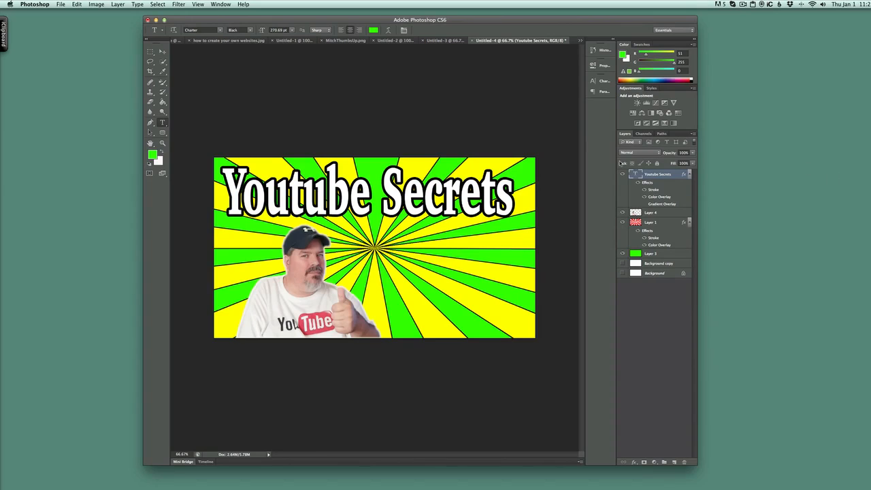
Change the title text's font to Constantia after trying Colleged.
left_click(220, 31)
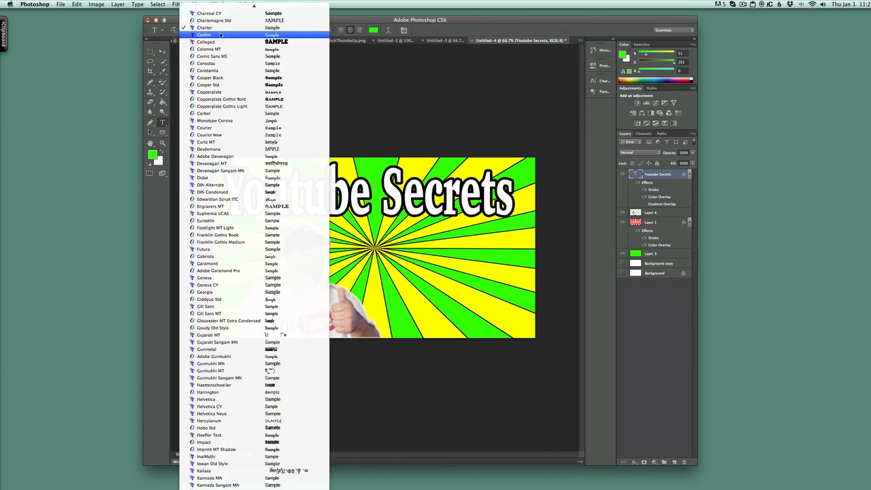
left_click(218, 43)
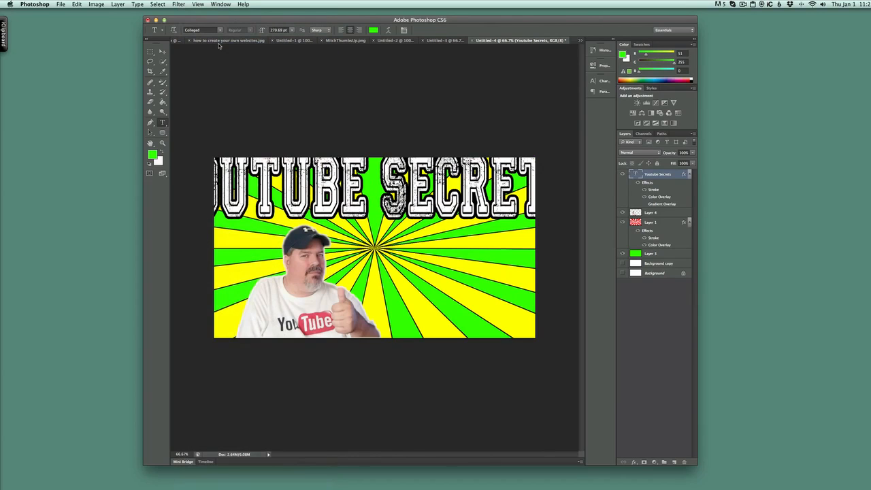
left_click(219, 30)
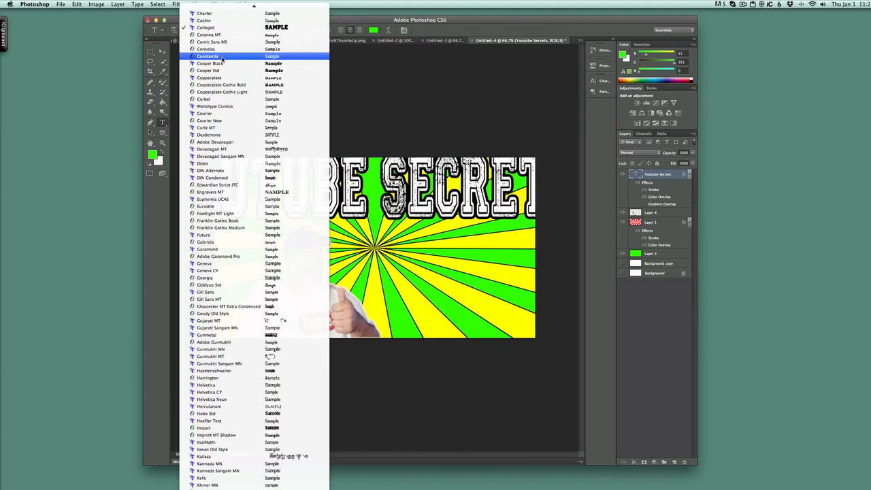
left_click(222, 57)
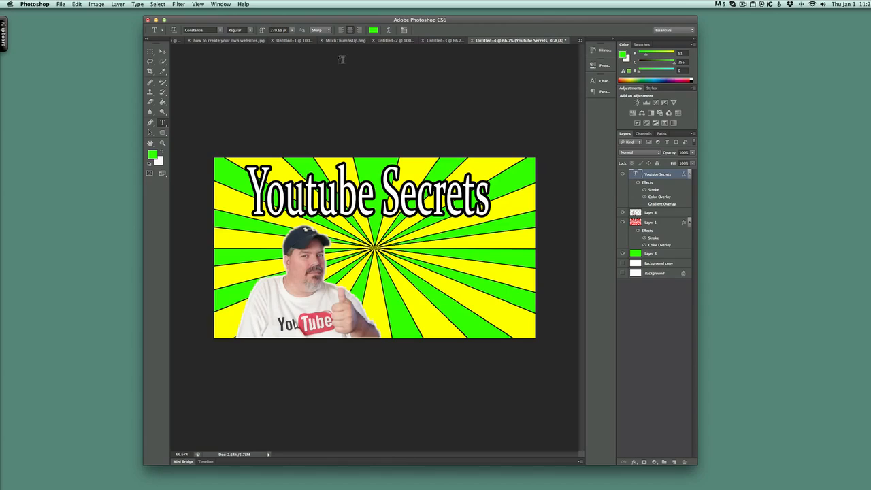
left_click(743, 5)
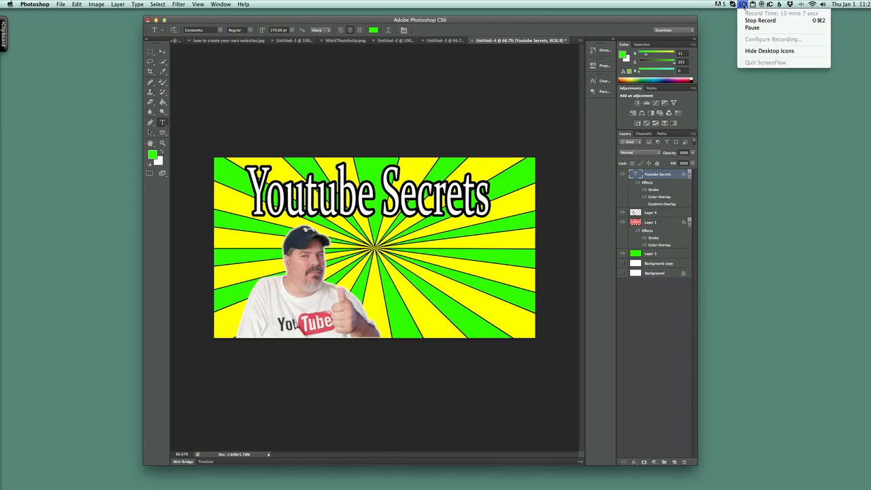